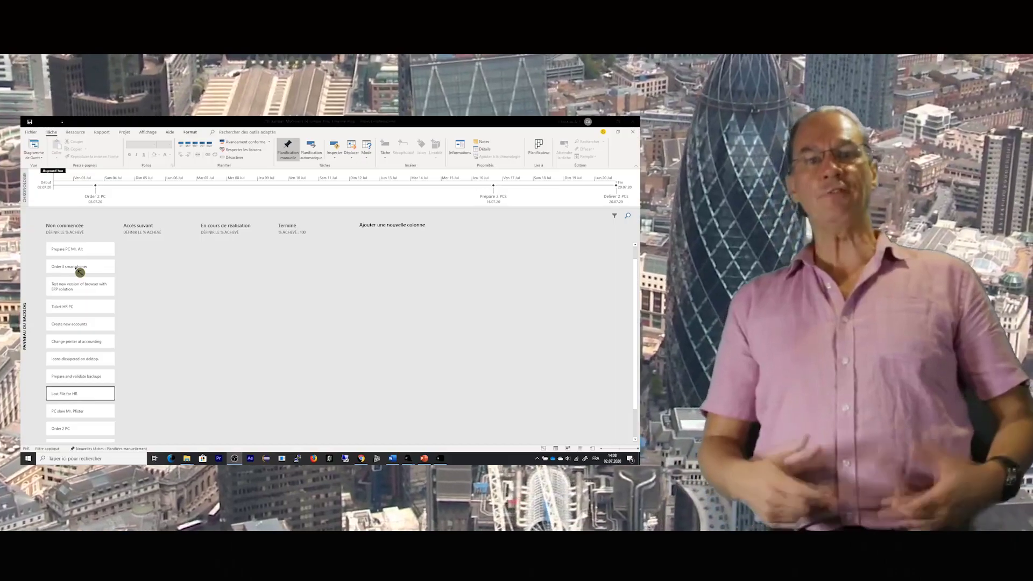
Move Order 3 smartphones, PC preparation, Ticket HR PC and browser ERP test into Accès suivant, then view the status report
drag(80, 272, 156, 248)
drag(80, 248, 145, 268)
drag(79, 294, 147, 290)
drag(91, 274, 159, 312)
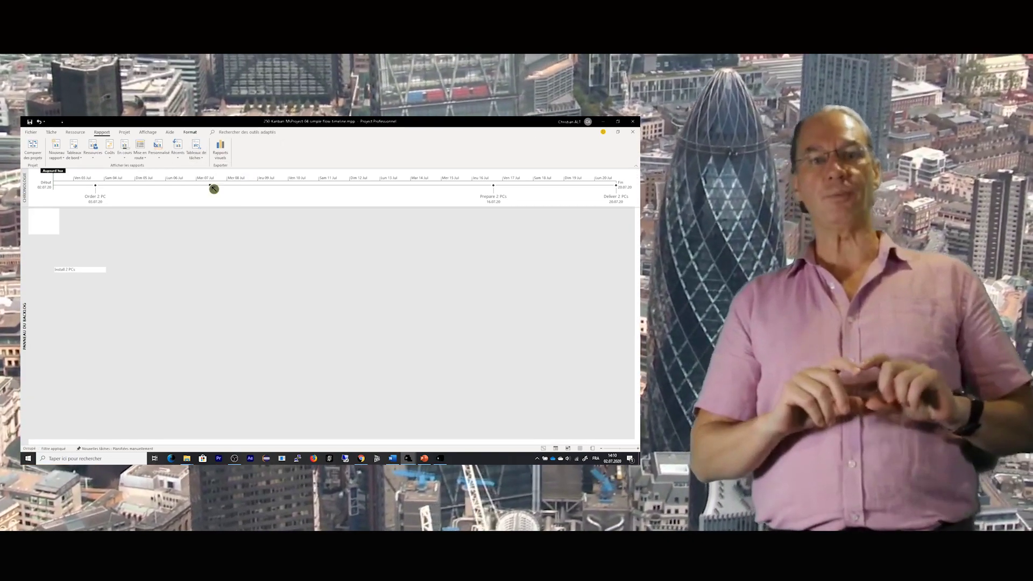
click(214, 188)
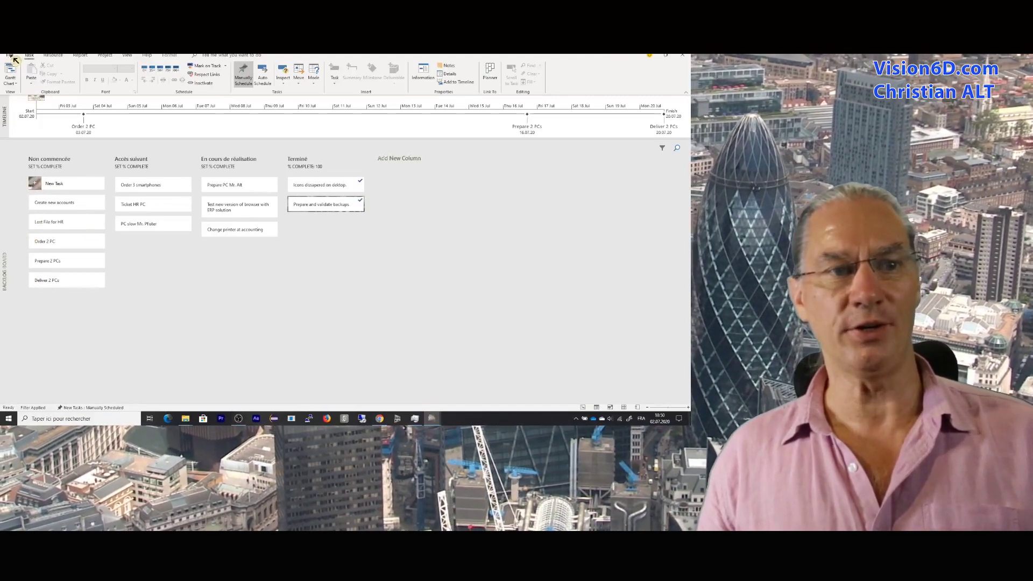
Create a new blank project and display it in the Task Board view
click(12, 56)
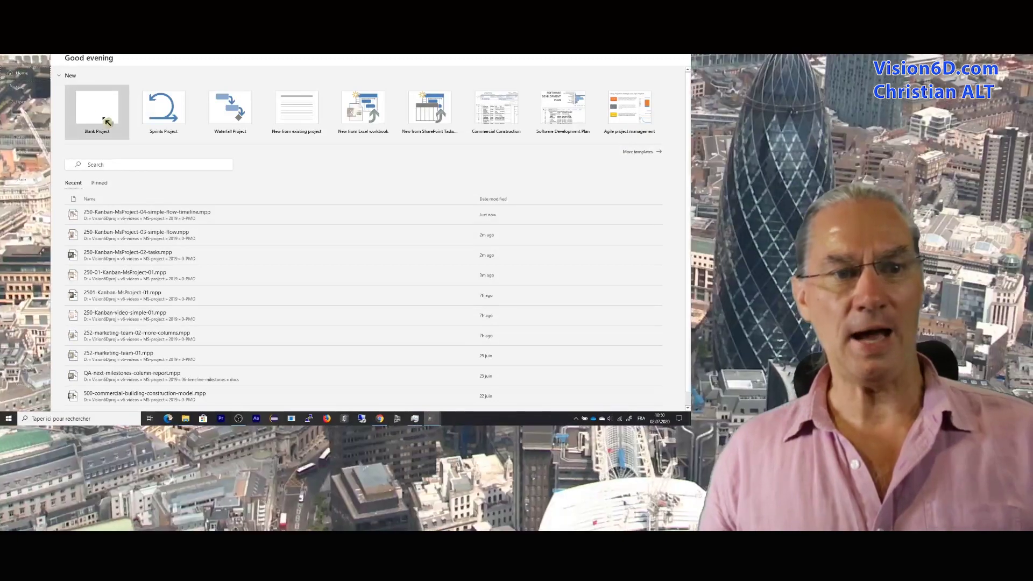
click(106, 121)
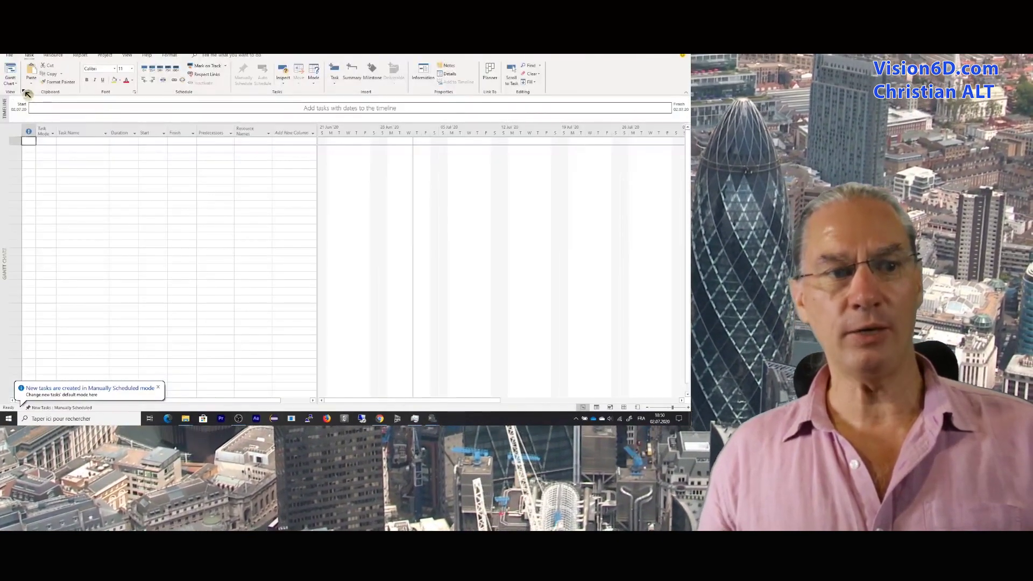
click(18, 83)
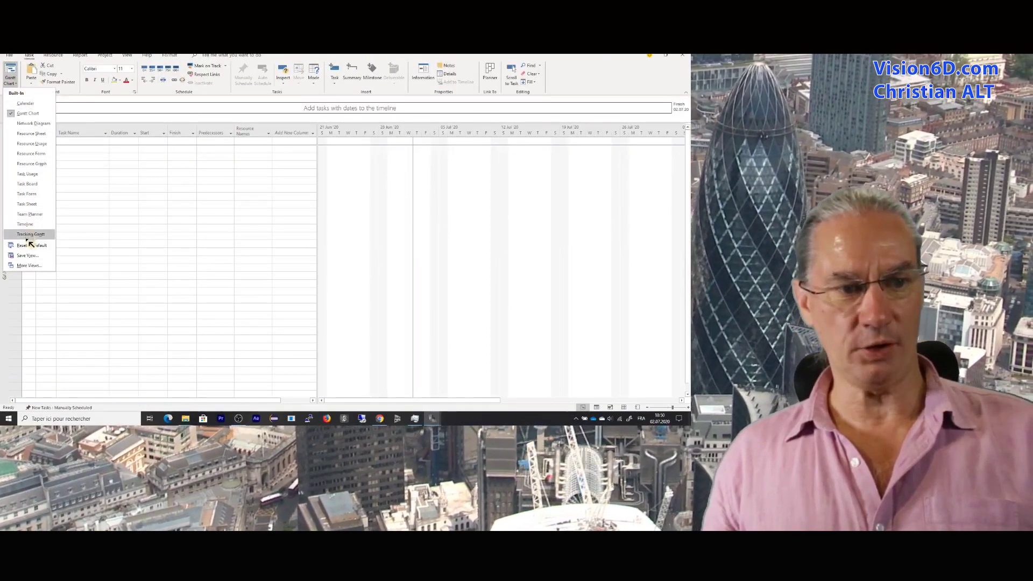
click(27, 266)
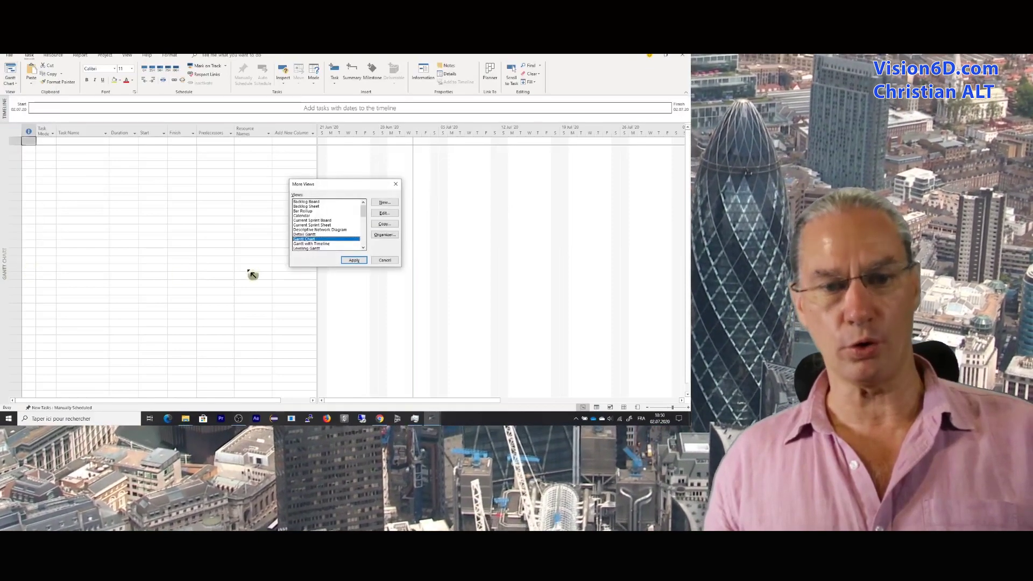
drag(363, 208, 366, 238)
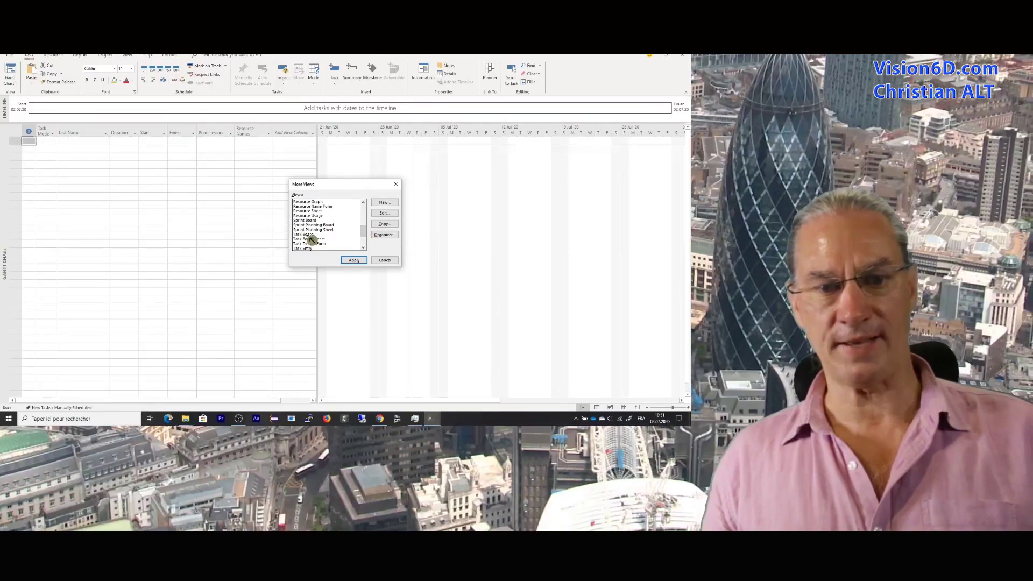
click(310, 235)
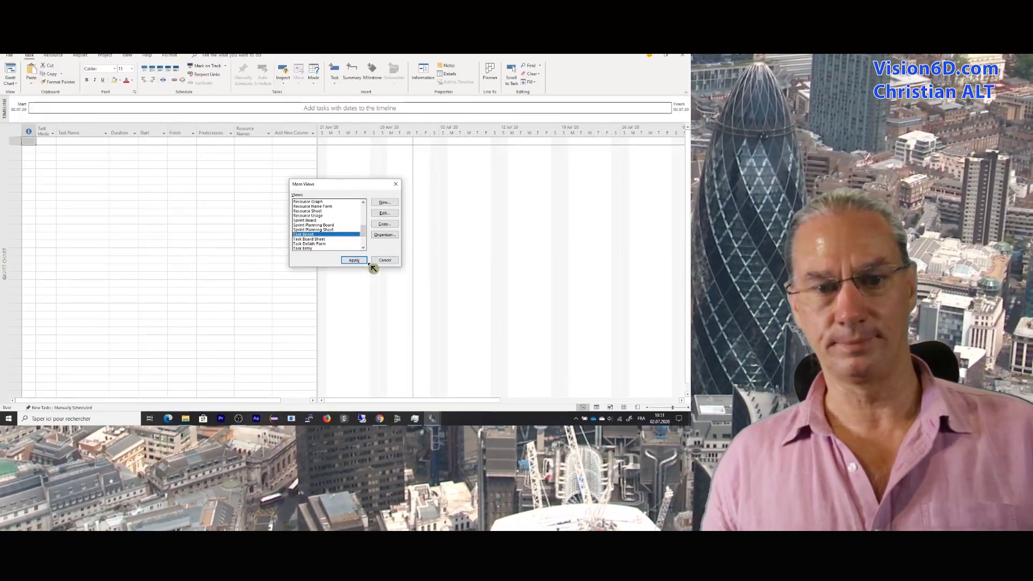
click(361, 262)
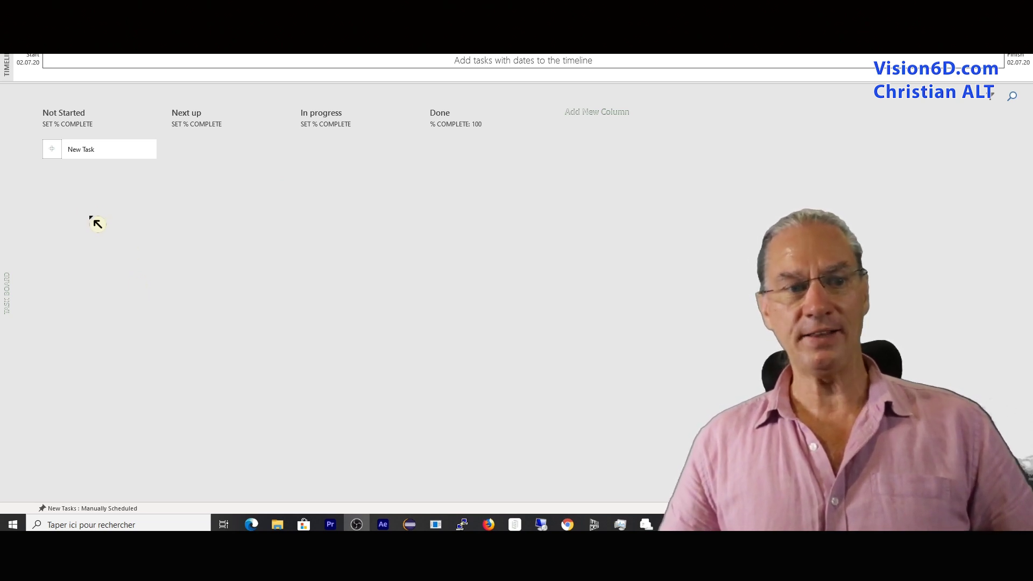
Add three task cards: a new-PC installation, PC Issue HR and a user's slow-PC complaint
click(74, 156)
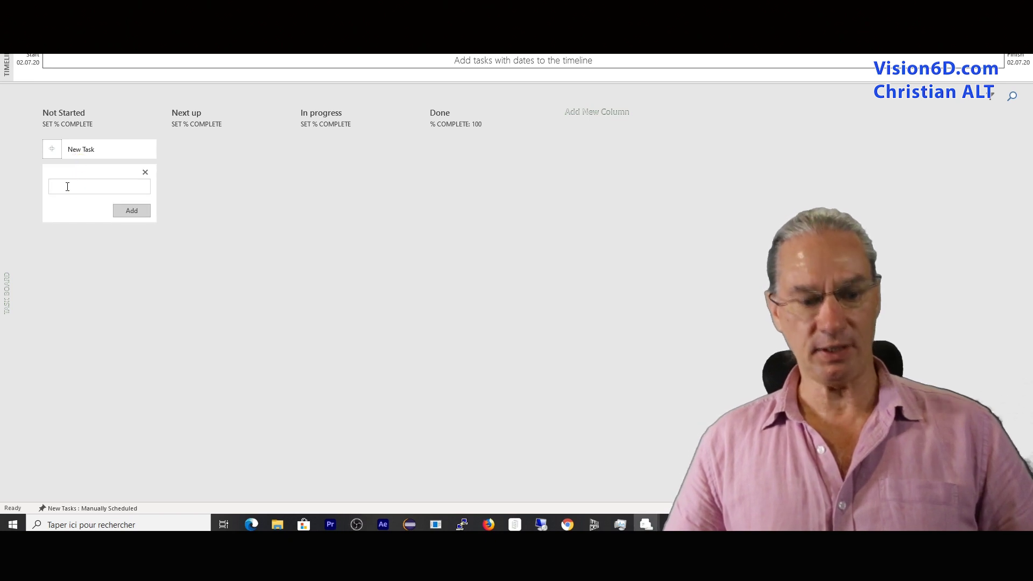
text(Install ne)
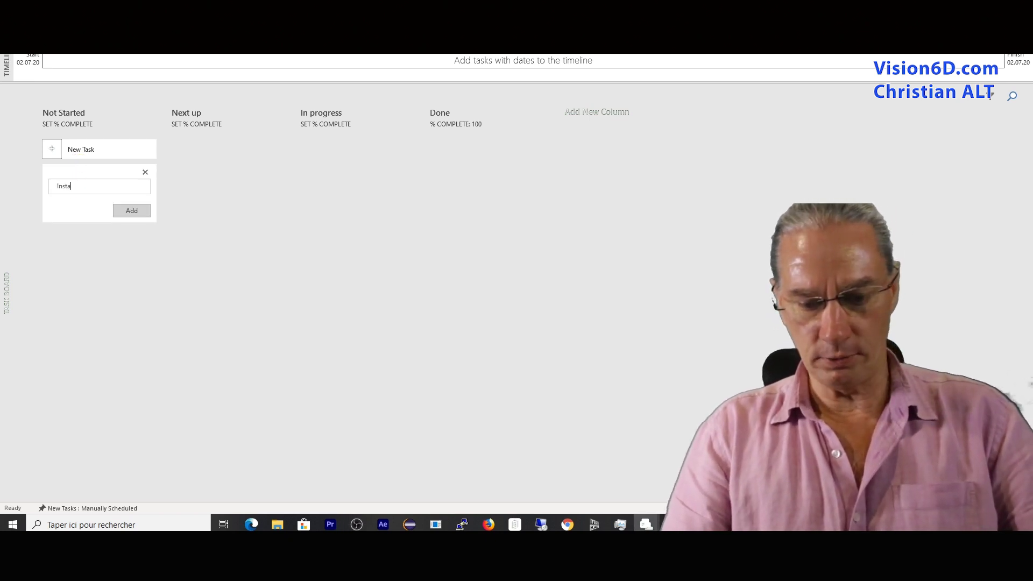
text(w PC Chr. ALT)
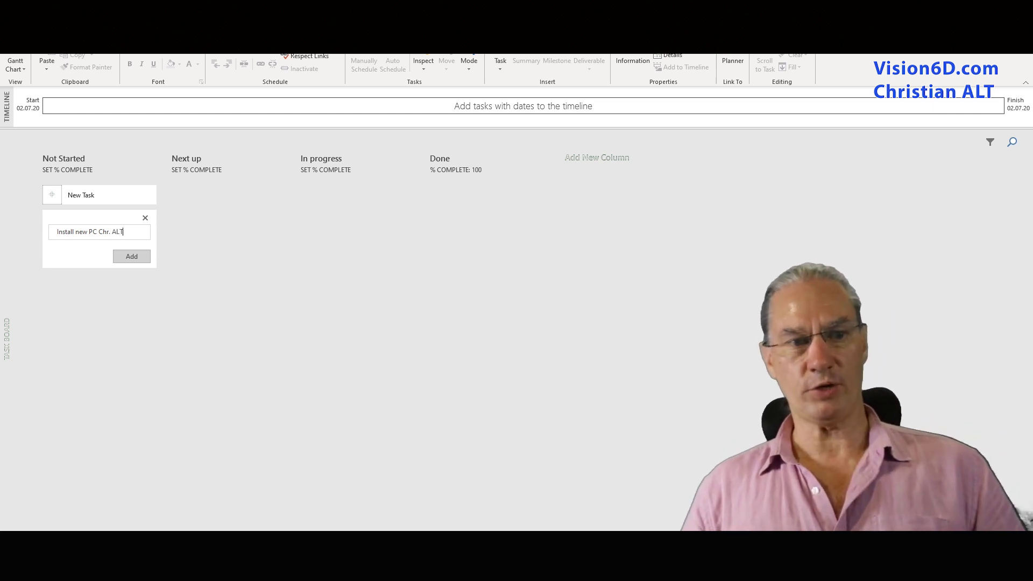
click(133, 258)
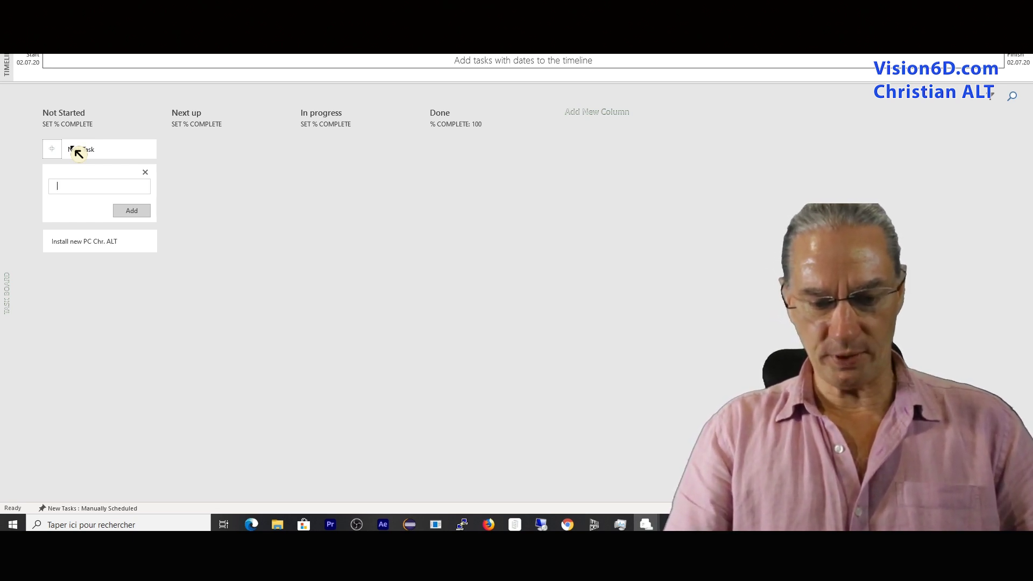
text(PC Issue HR)
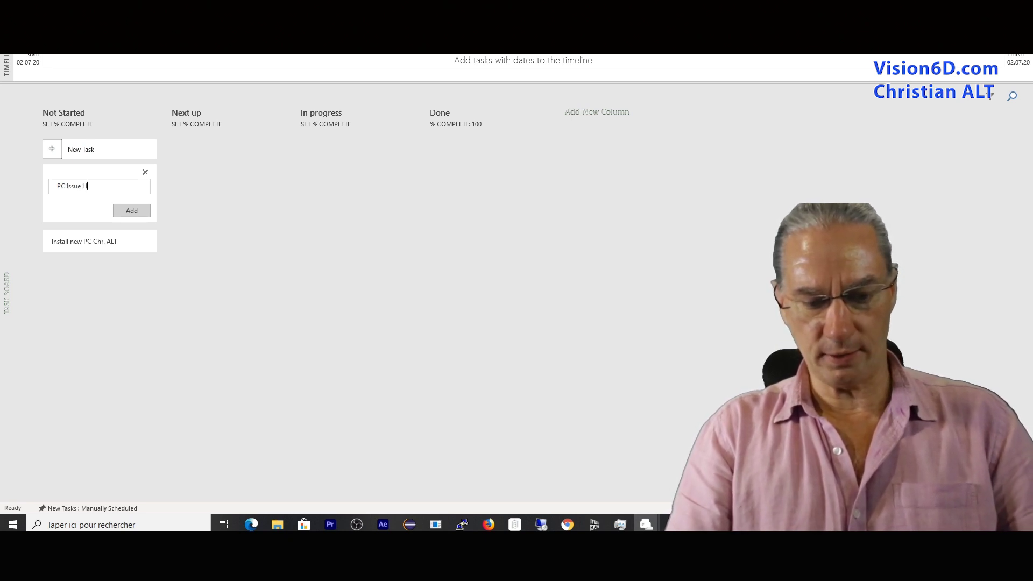
click(139, 212)
click(87, 157)
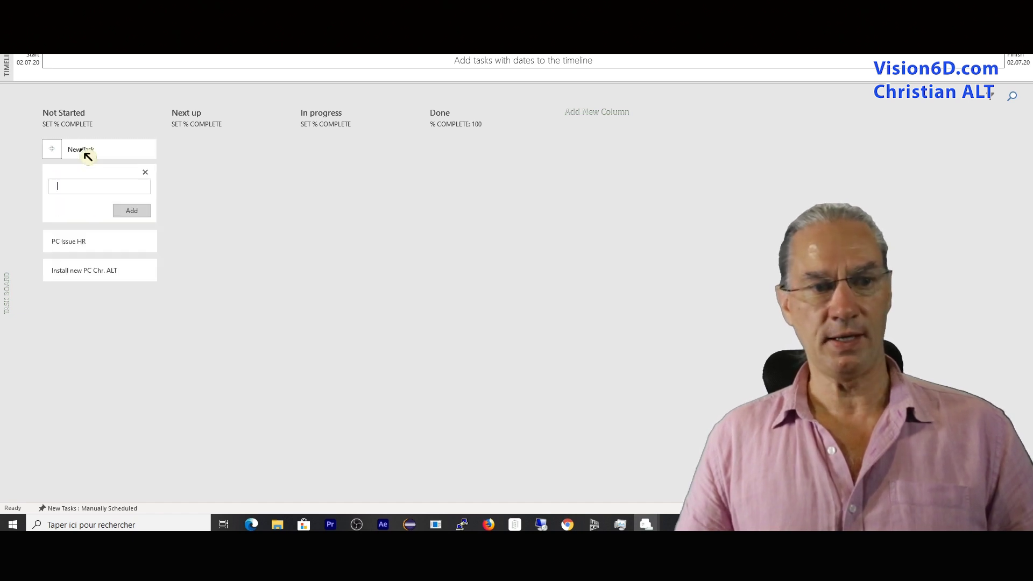
text(Mr. Pfister)
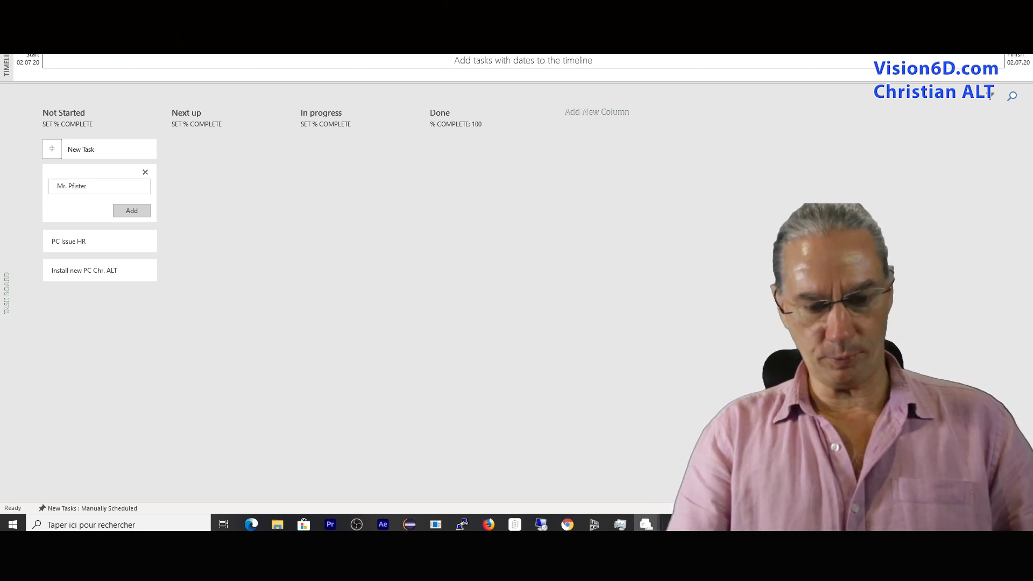
text(slow PC)
key(Return)
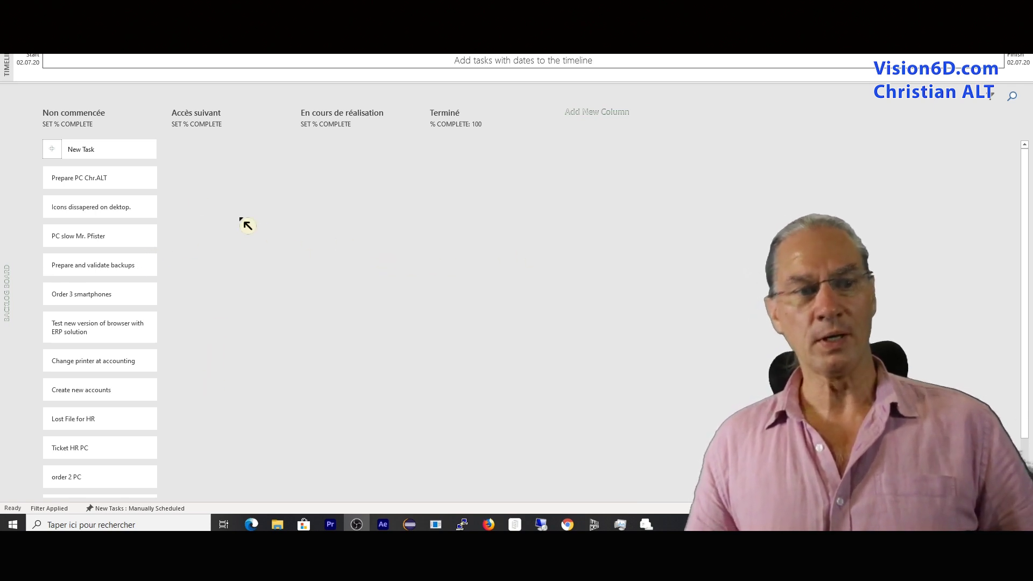
Move eight cards into Accès suivant, including PC preparation, desktop icons, backups, Order 3 smartphones, printer and Lost File for HR
drag(115, 180, 230, 185)
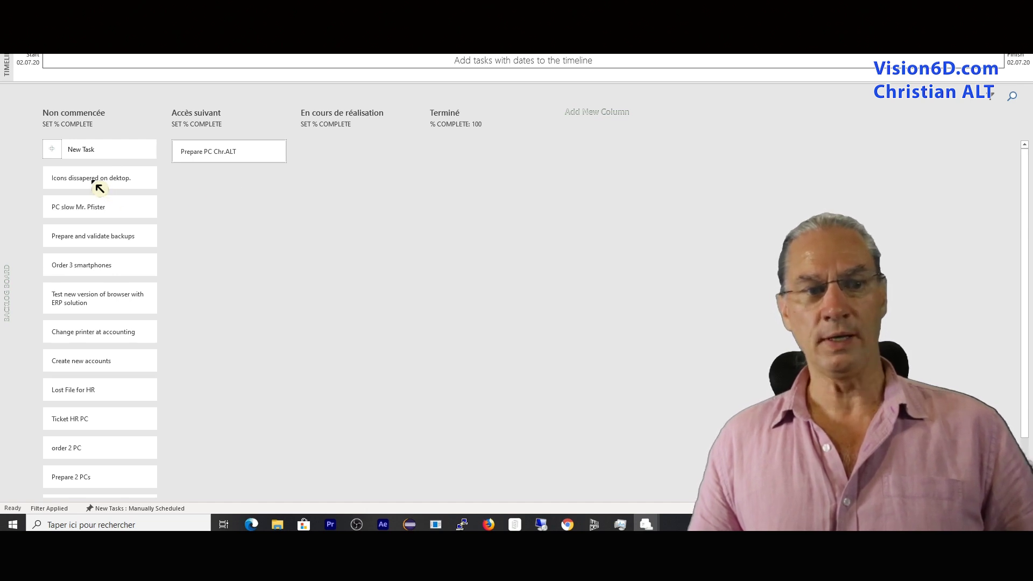
drag(96, 187, 226, 185)
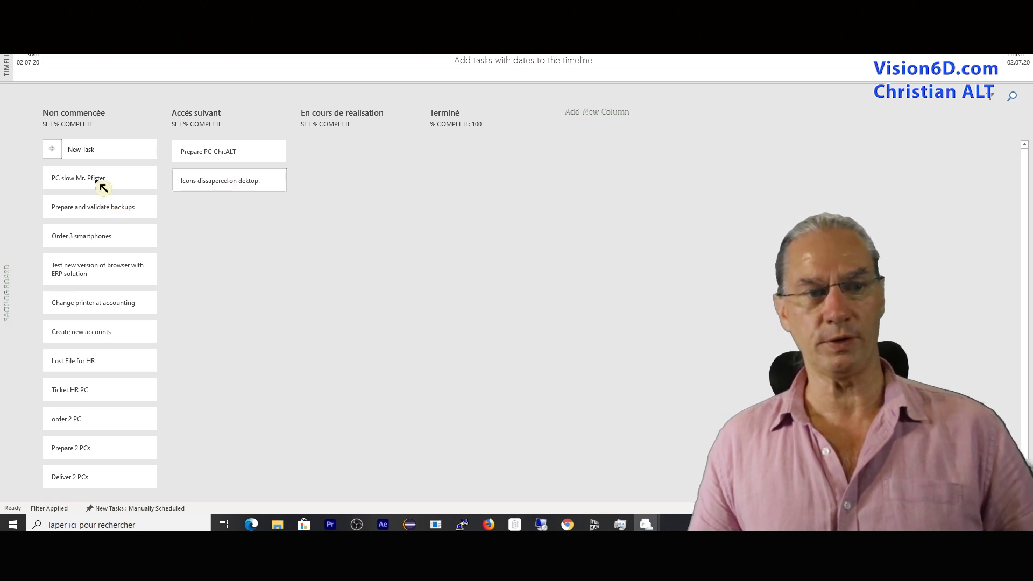
drag(103, 188, 222, 219)
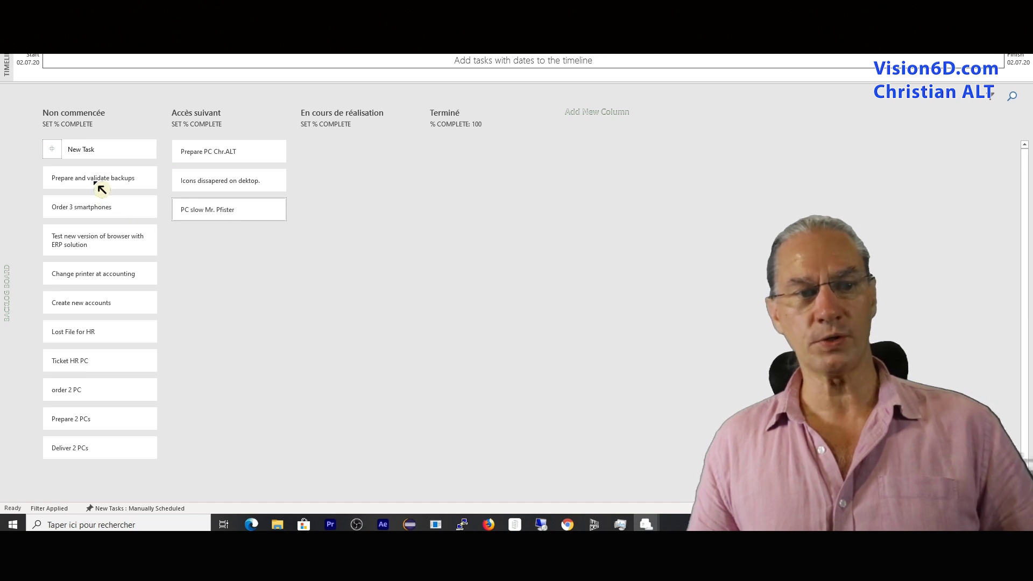
drag(97, 187, 220, 240)
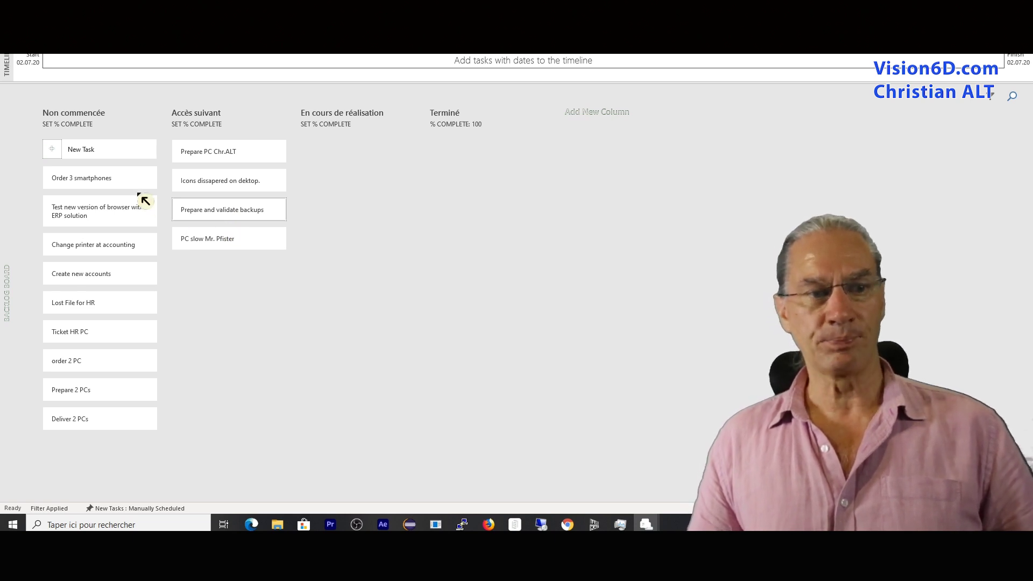
drag(108, 182, 231, 280)
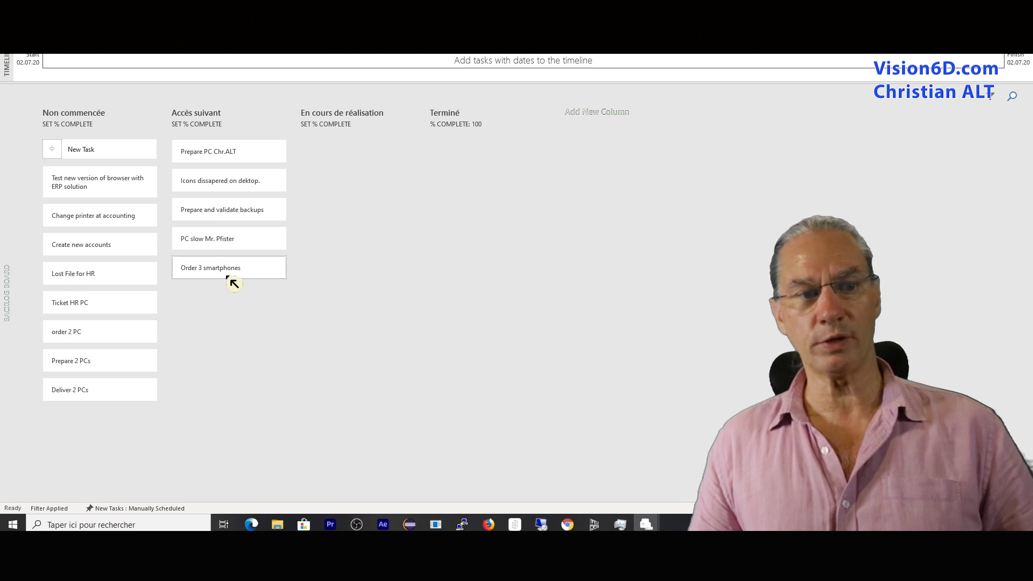
drag(110, 191, 236, 317)
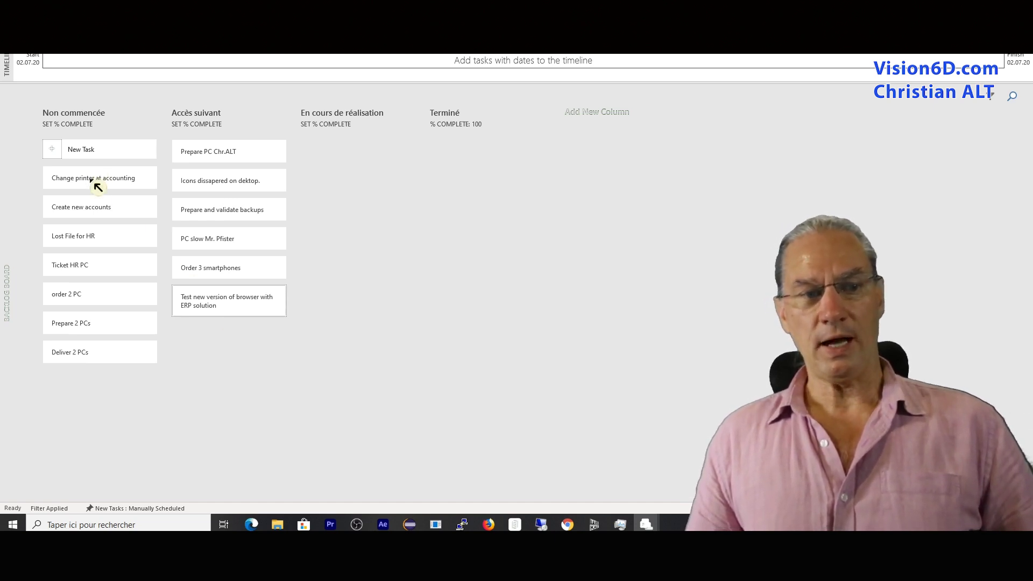
drag(96, 185, 221, 335)
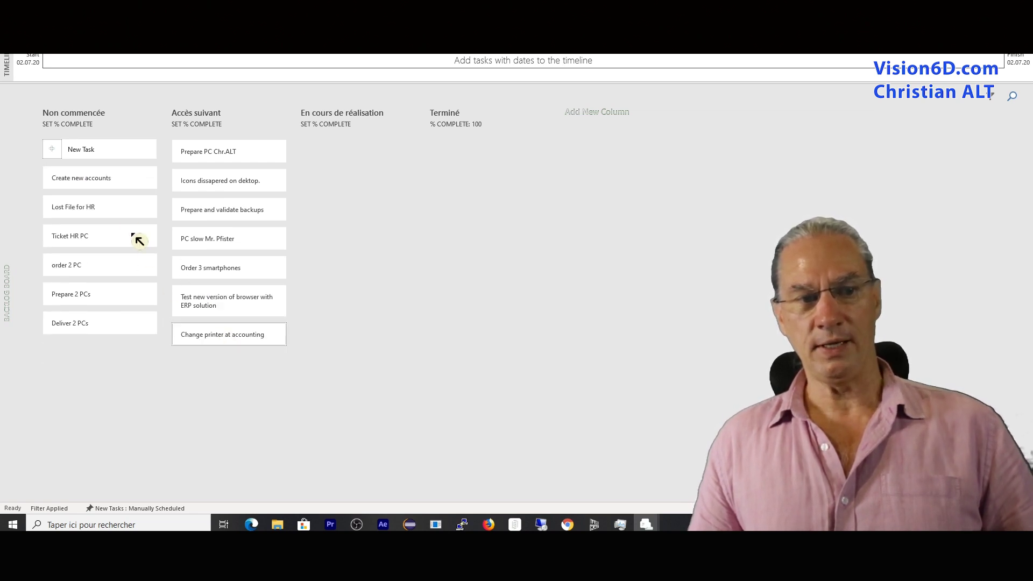
drag(115, 212, 231, 372)
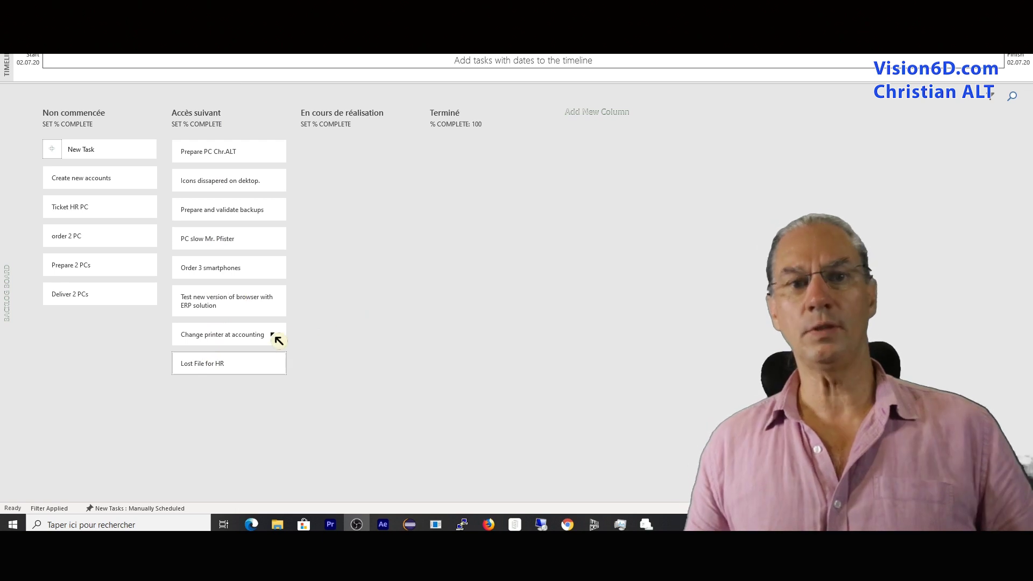
Raise Lost File for HR and Order 3 smartphones in Accès suivant, and start the PC preparation task
drag(235, 367, 232, 178)
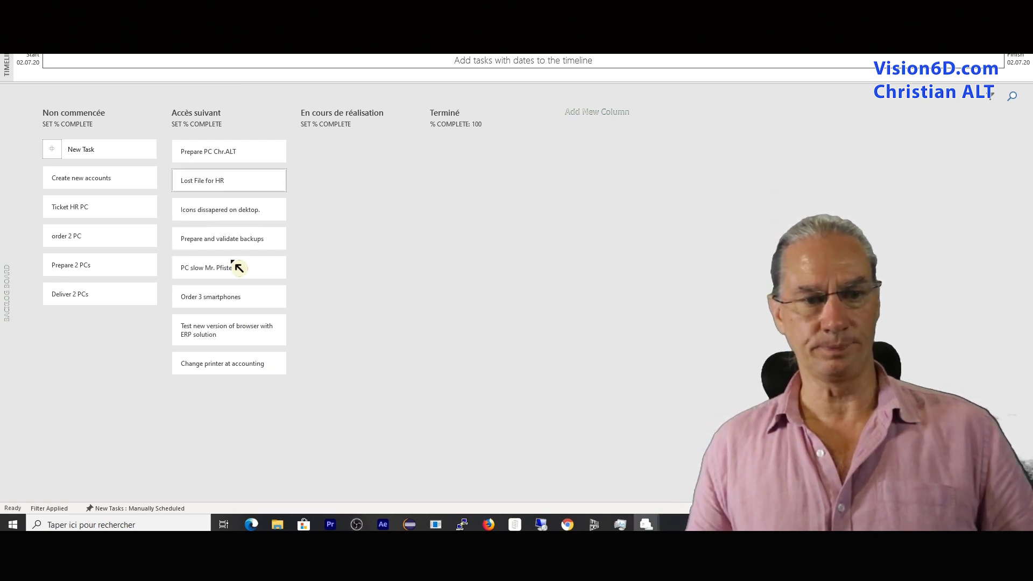
drag(240, 305, 232, 237)
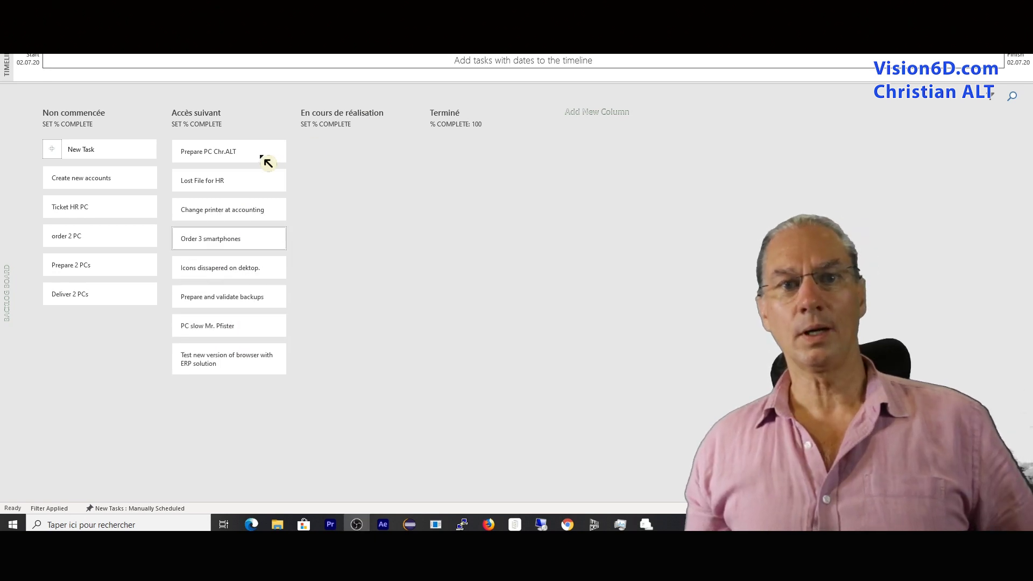
drag(248, 156, 370, 157)
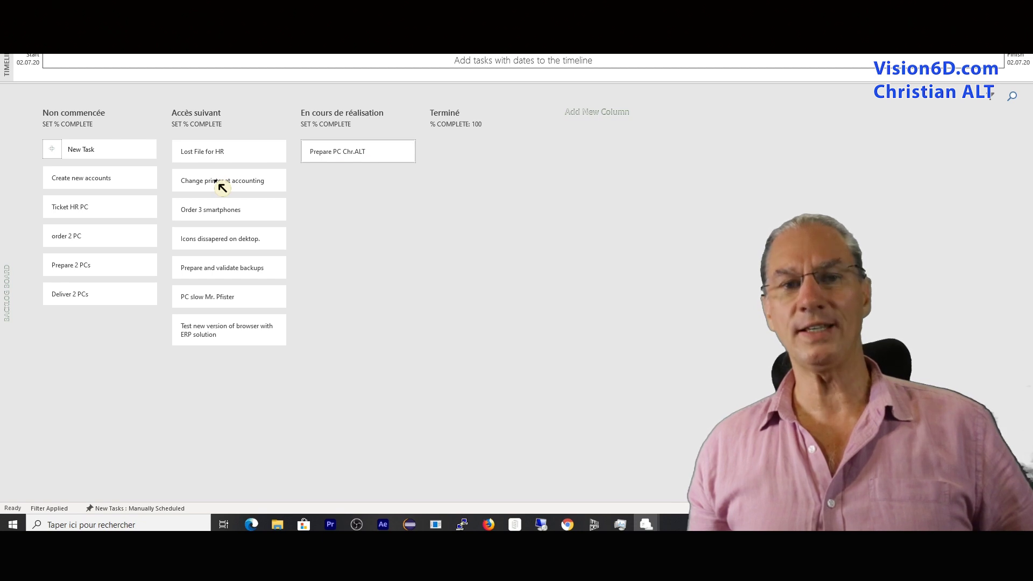
Move printer, smartphone and desktop-icons cards into En cours de réalisation, and Lost File for HR into Terminé
drag(222, 186, 350, 184)
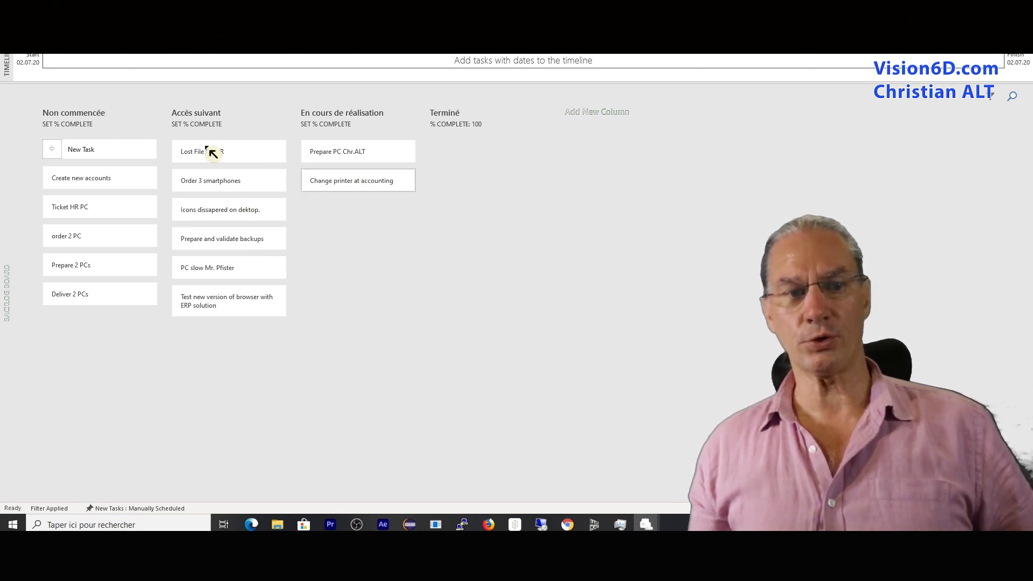
drag(212, 155, 345, 222)
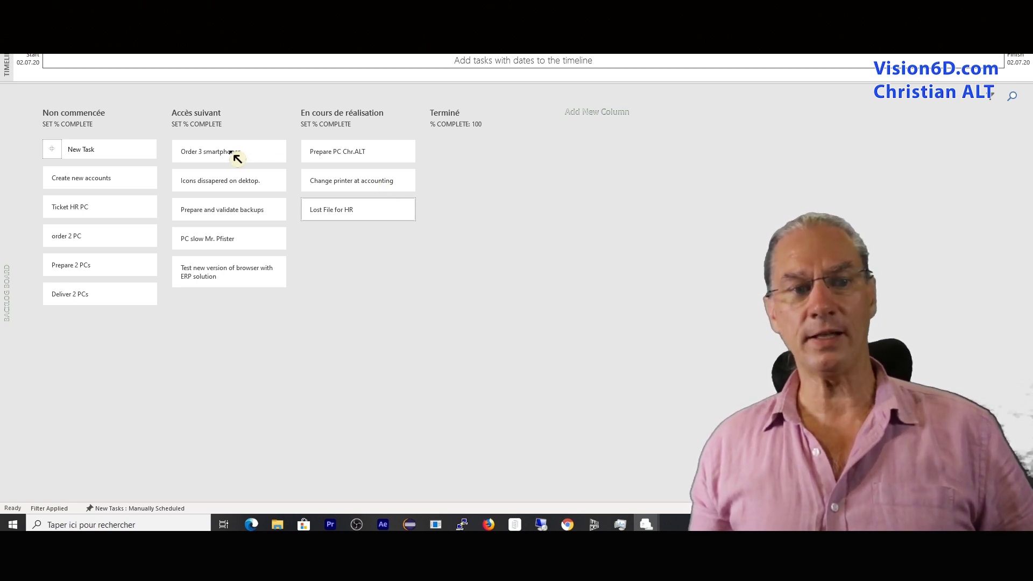
drag(231, 154, 354, 247)
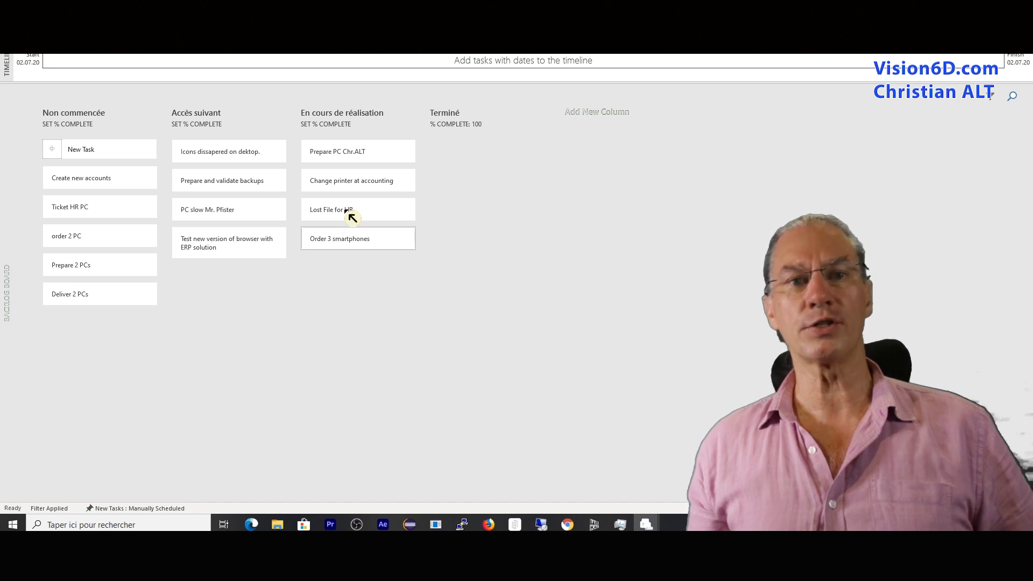
drag(348, 213, 487, 212)
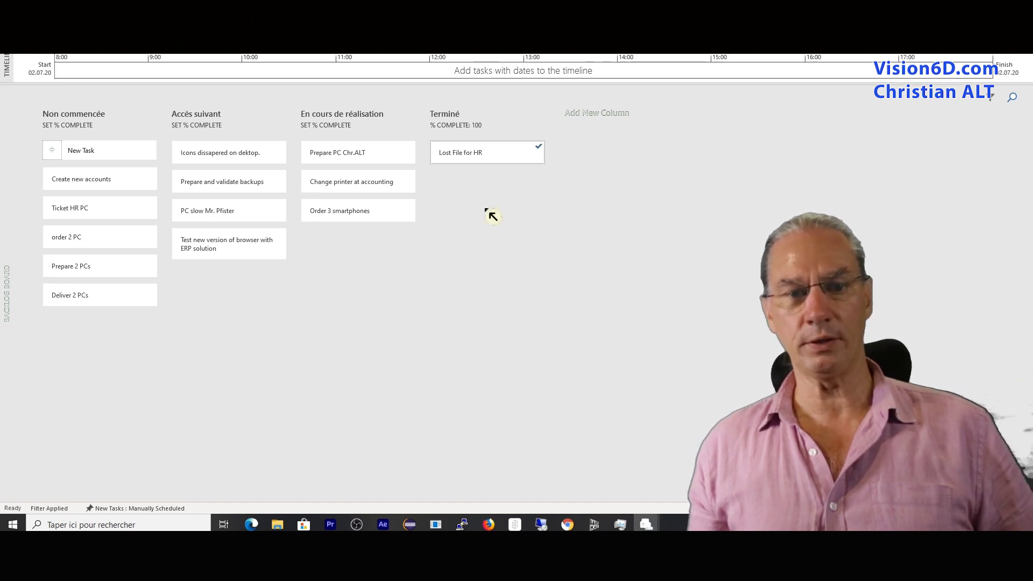
drag(217, 156, 348, 244)
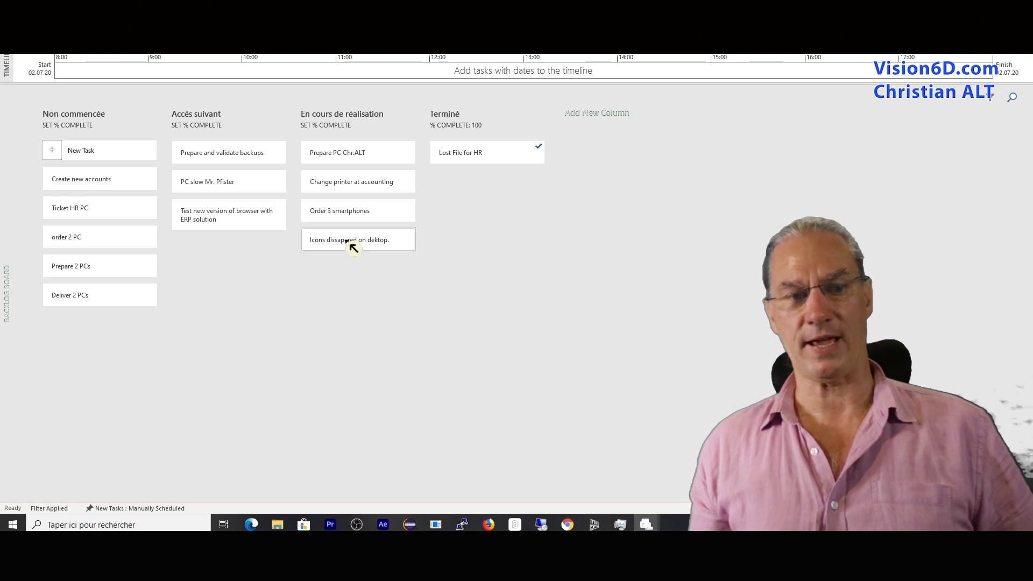
click(336, 158)
double_click(336, 158)
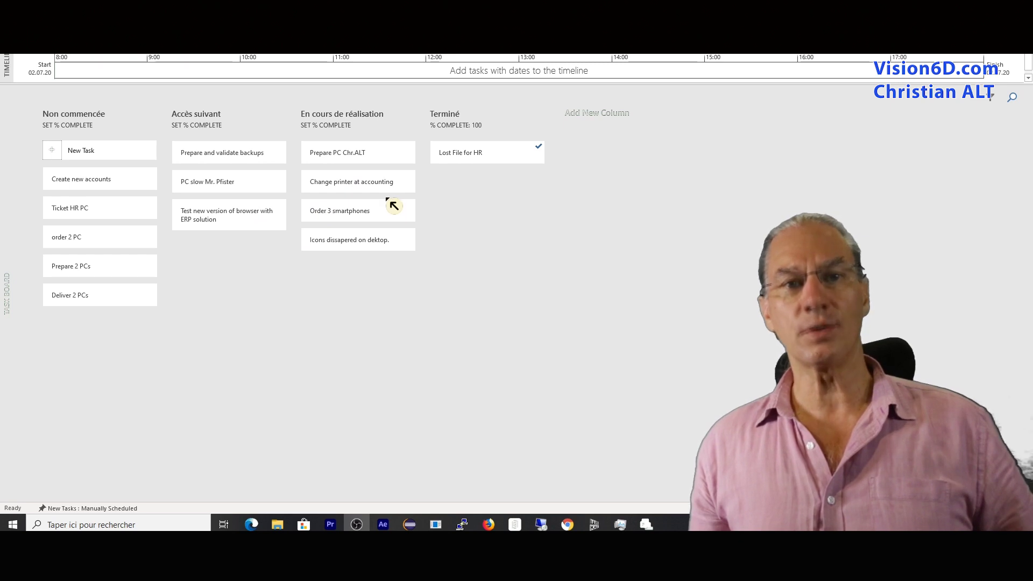
Assign the first listed resource to the Prepare PC card
right_click(386, 154)
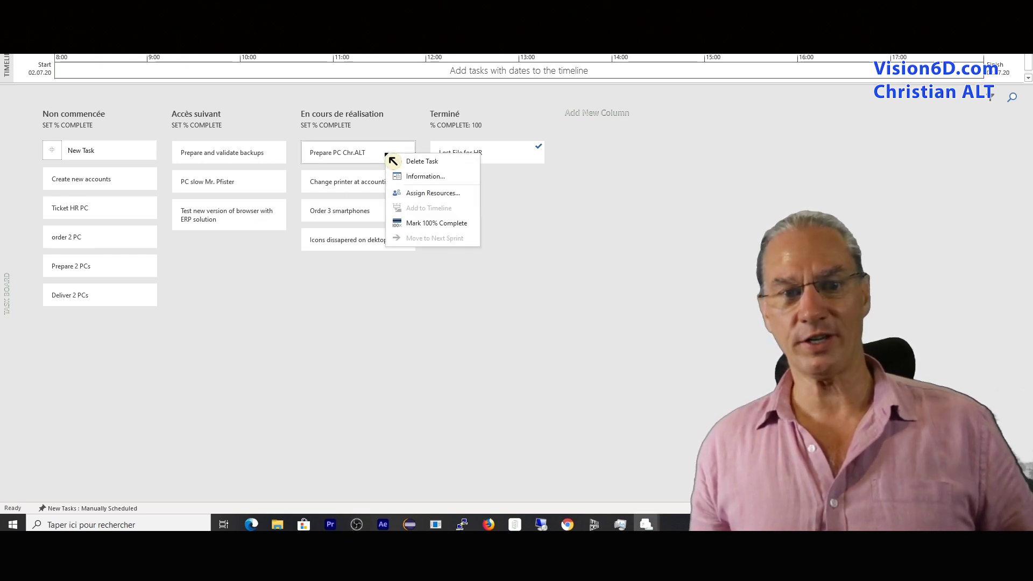
click(418, 195)
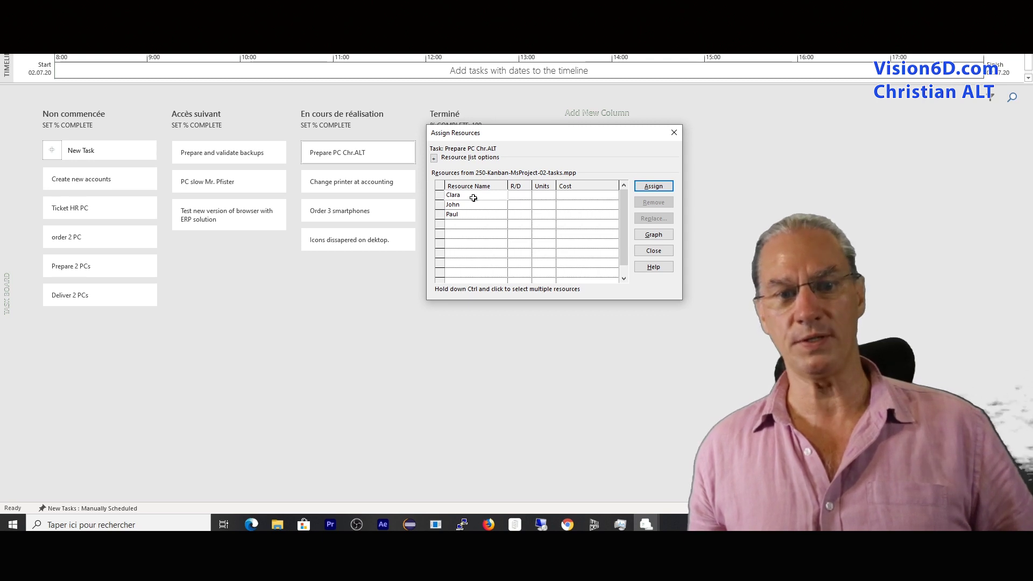
click(648, 189)
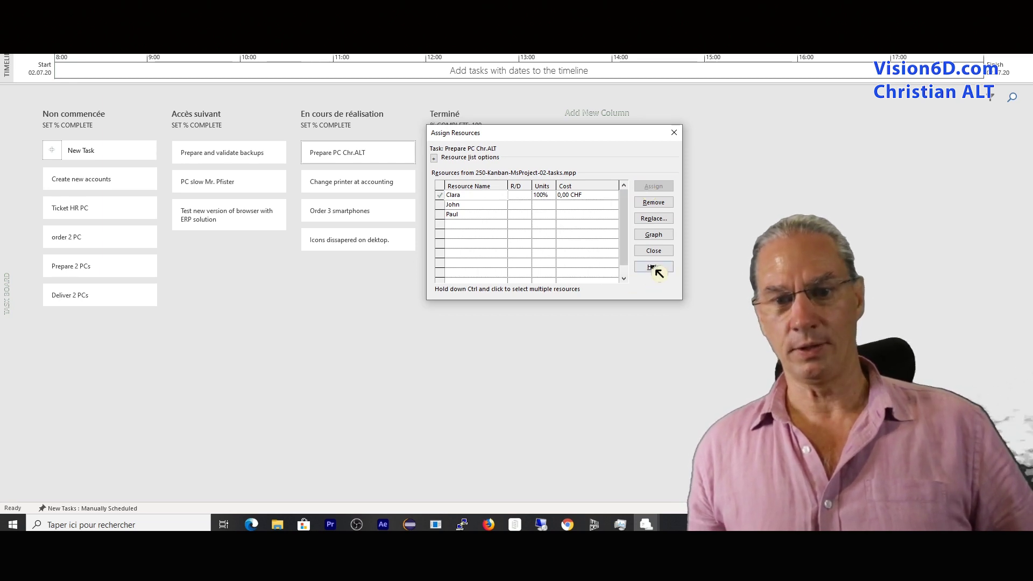
click(654, 251)
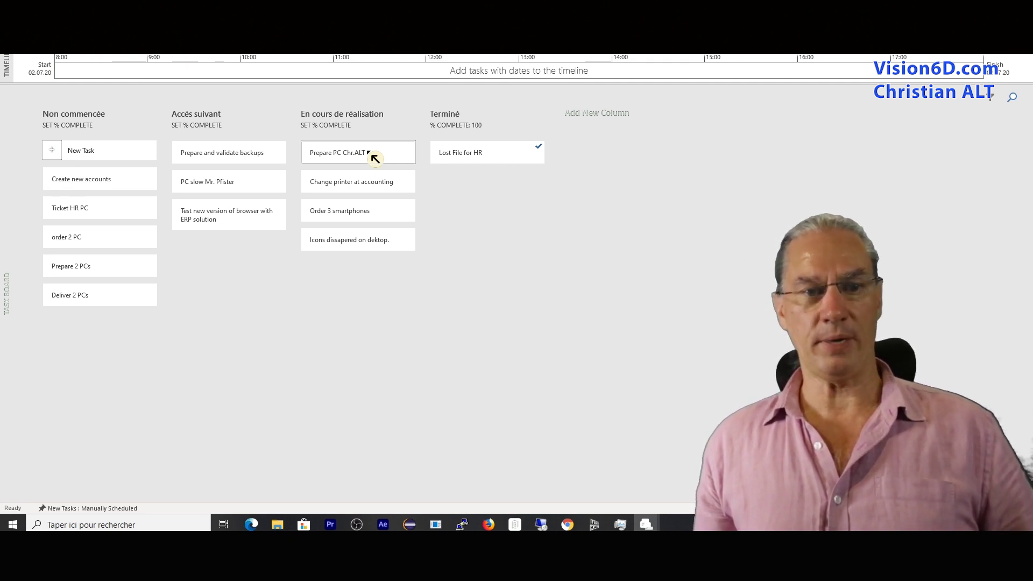
drag(375, 159, 213, 133)
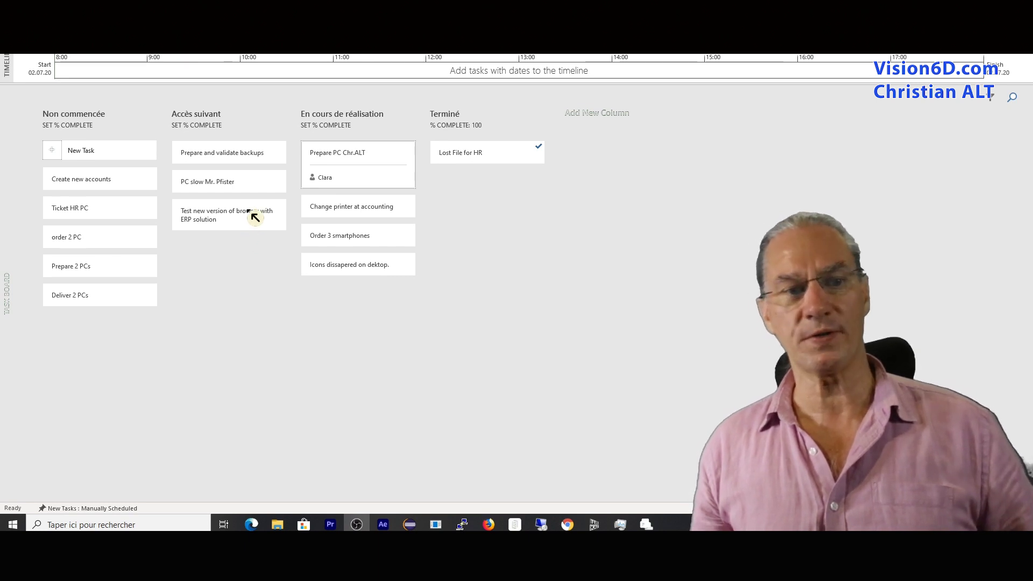
Delete the slow-PC ticket from Accès suivant
click(228, 184)
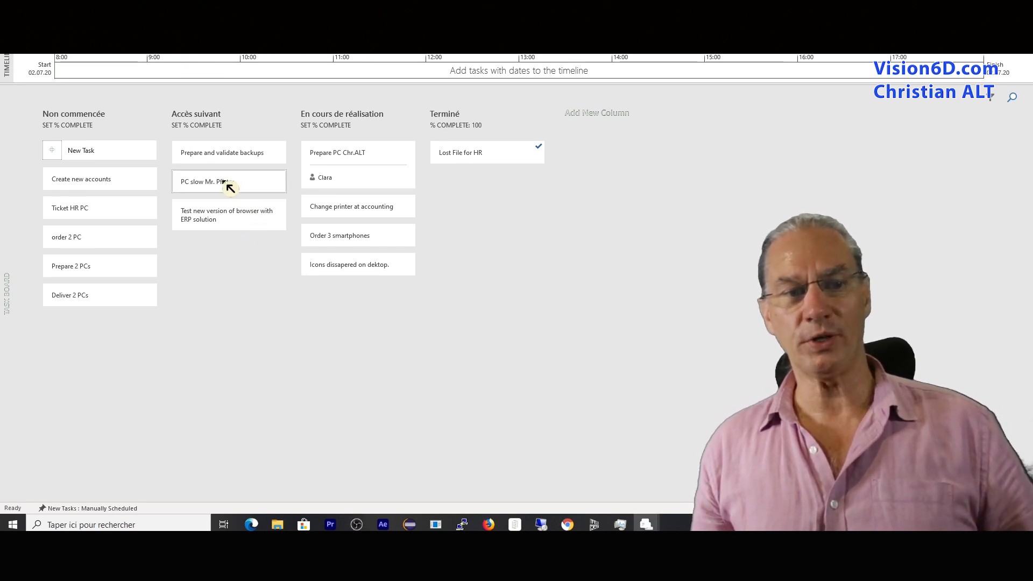
right_click(225, 182)
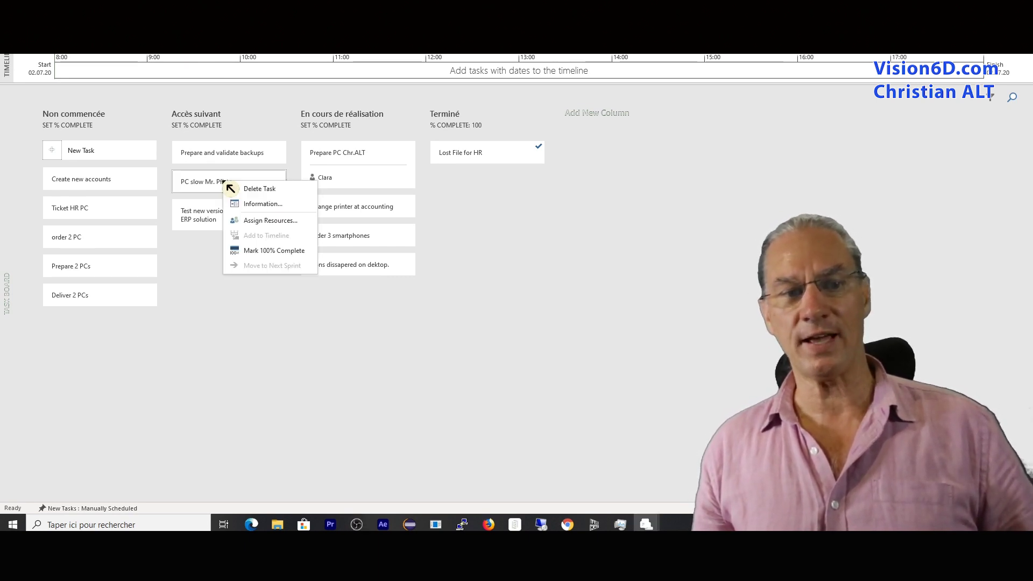
click(253, 191)
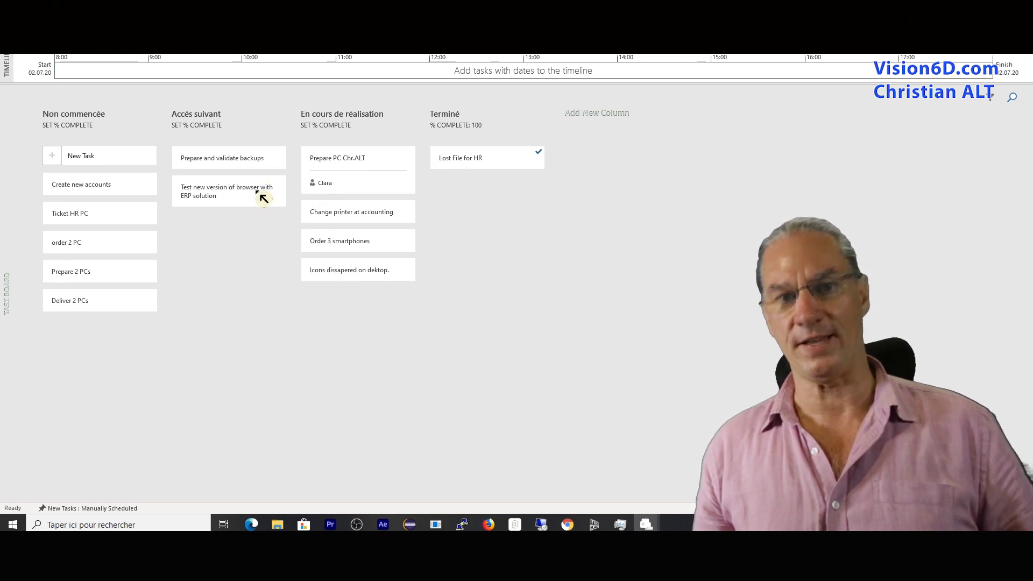
Assign the second listed resource to Change printer at accounting
click(385, 215)
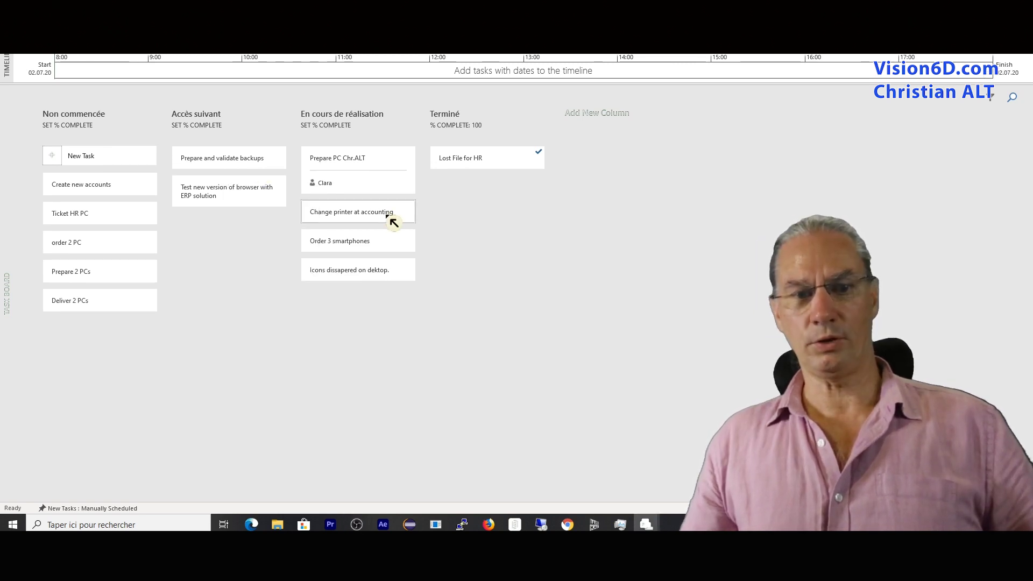
right_click(389, 216)
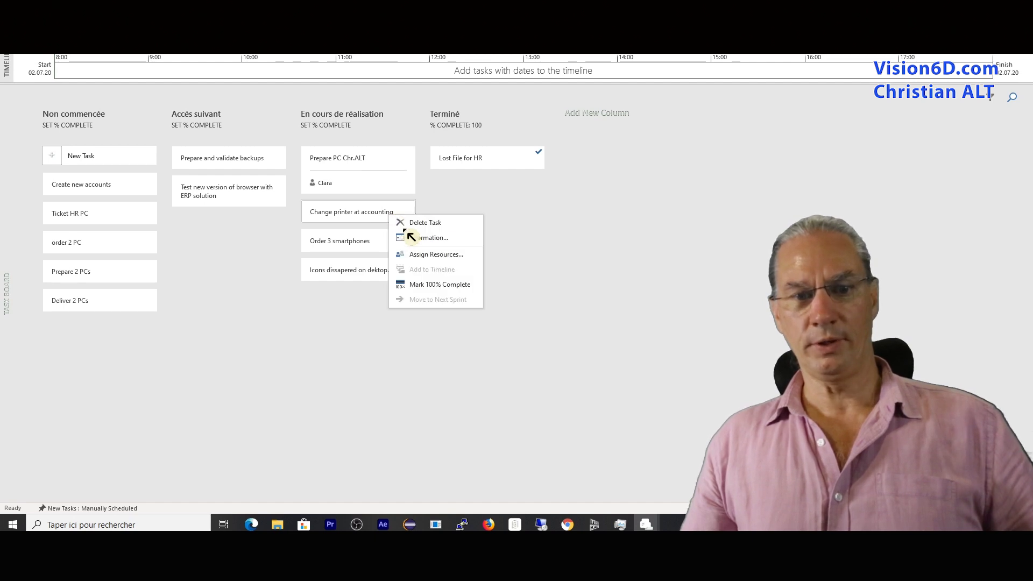
click(425, 255)
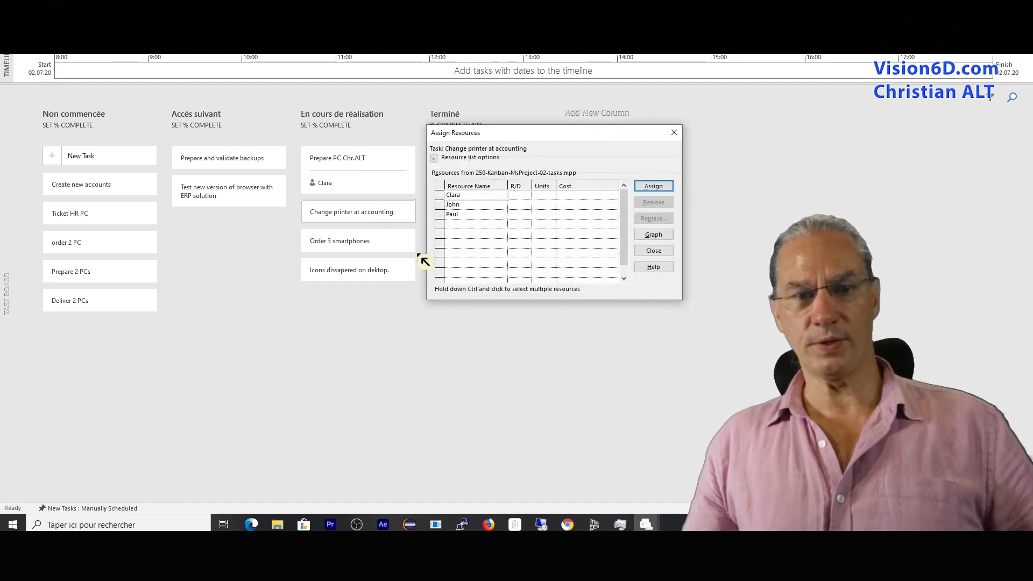
click(443, 205)
click(653, 186)
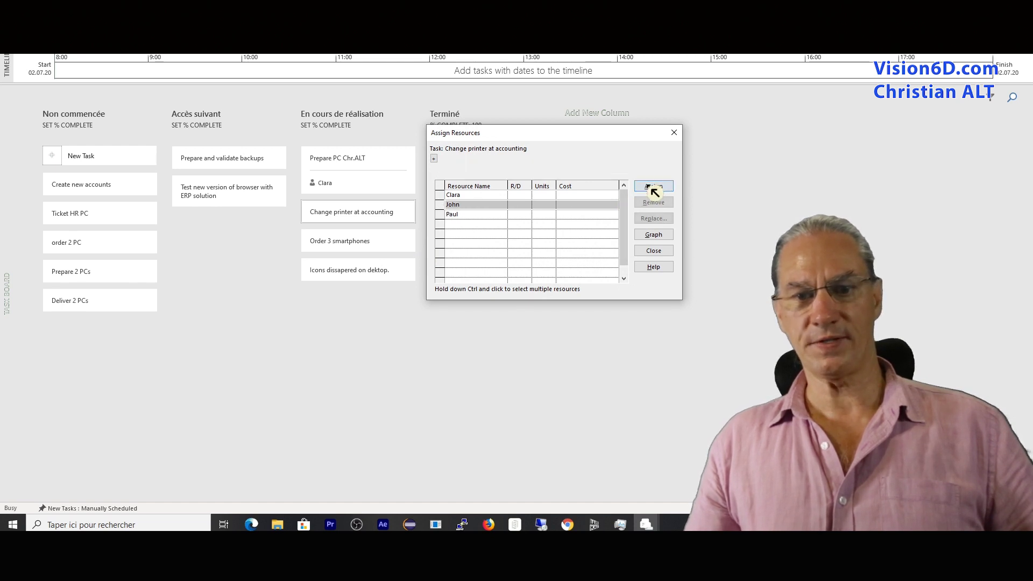
click(665, 252)
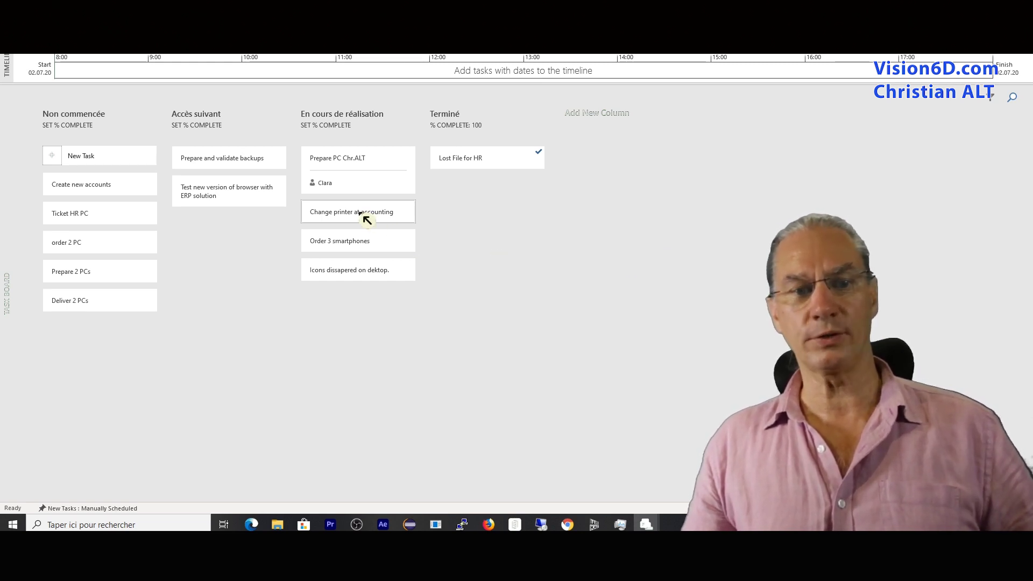
Move Change printer at accounting and Prepare PC into Terminé, and show the ribbon with Ctrl+F1
drag(366, 219, 486, 214)
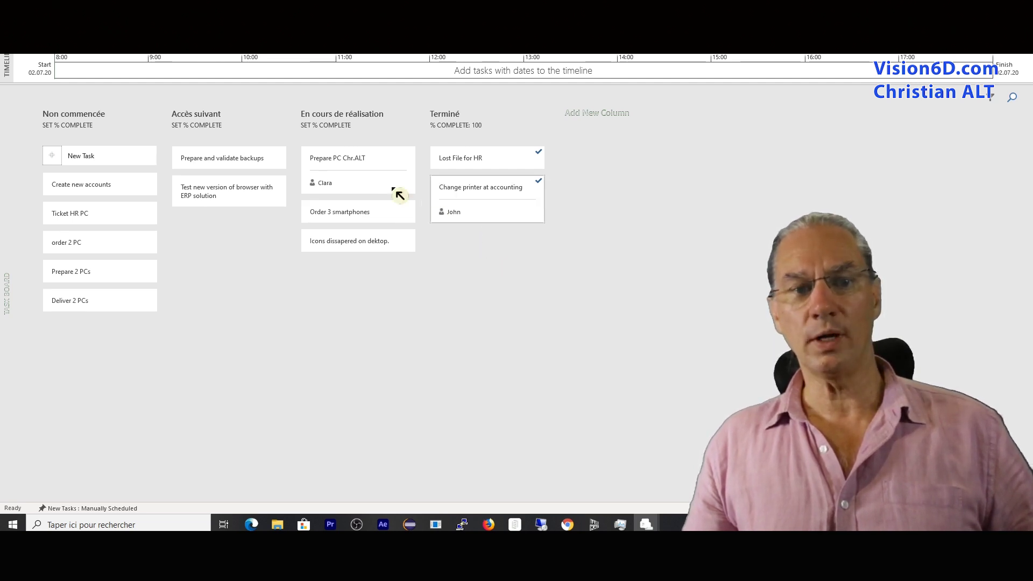
drag(361, 180, 496, 266)
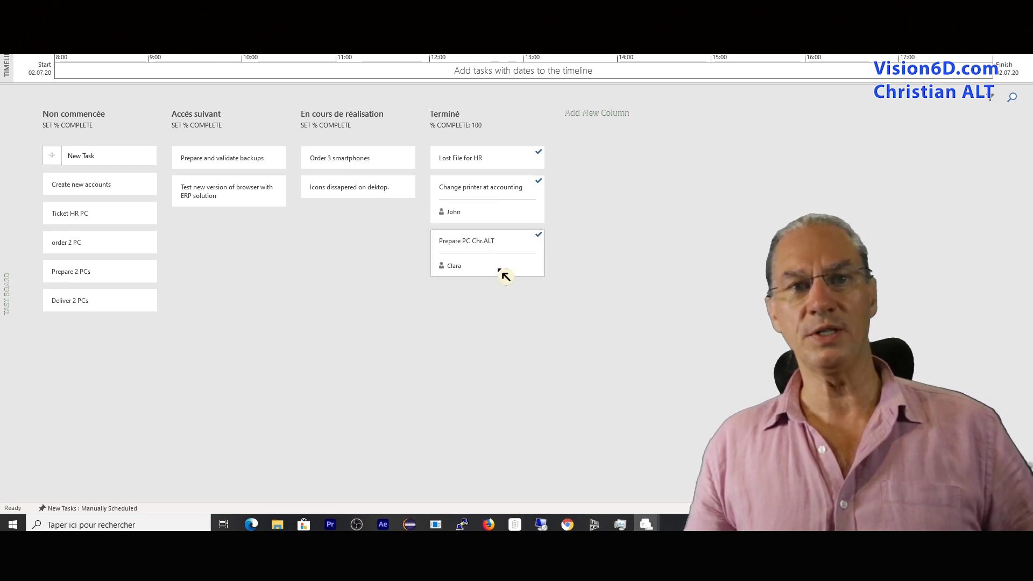
key(ctrl+F1)
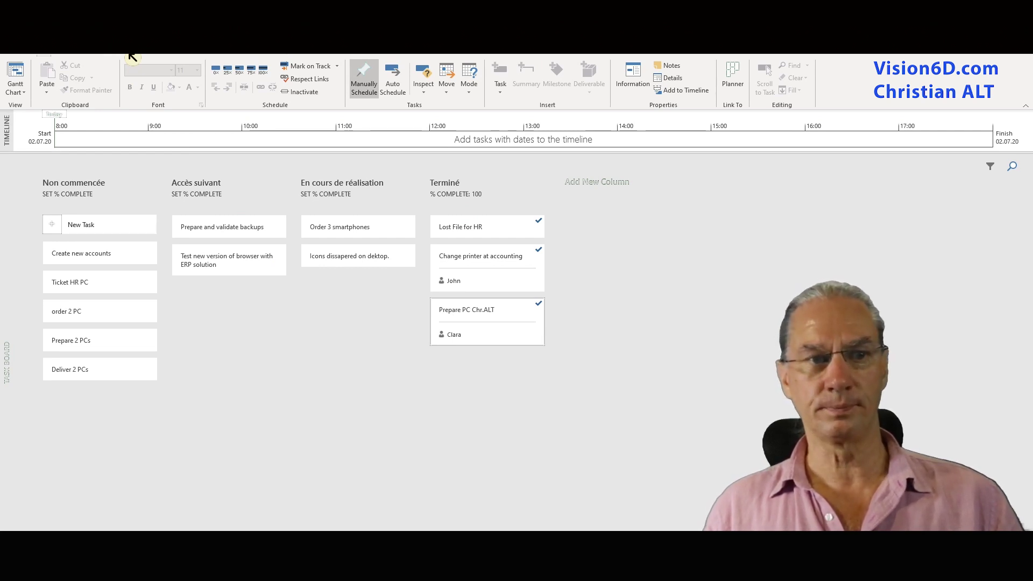
click(131, 54)
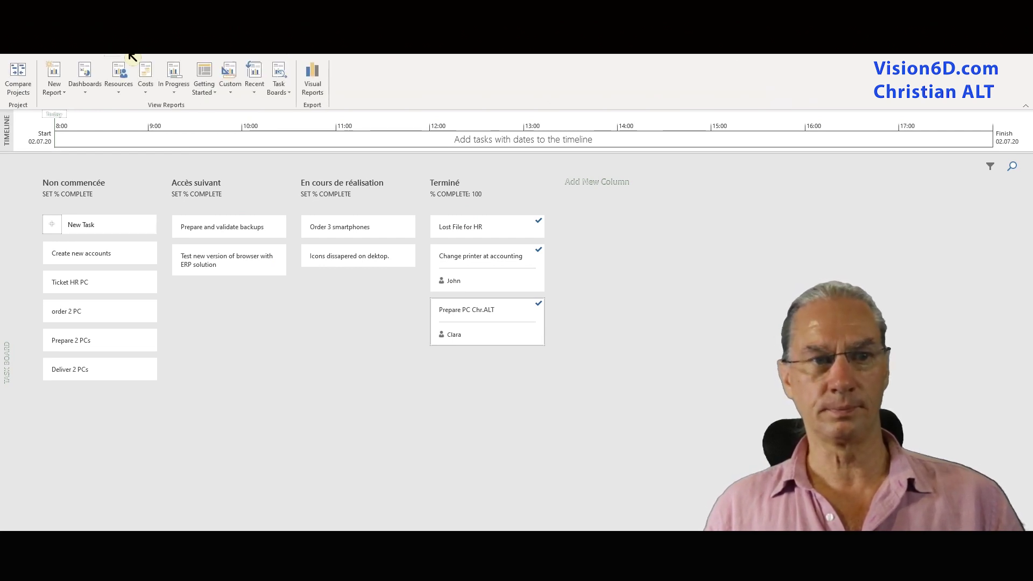
click(289, 95)
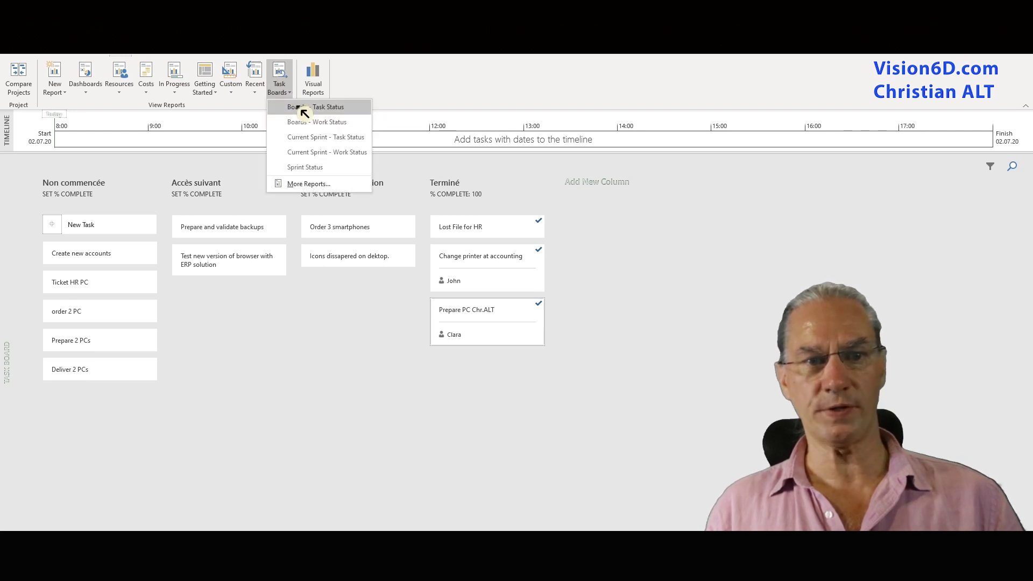
click(341, 111)
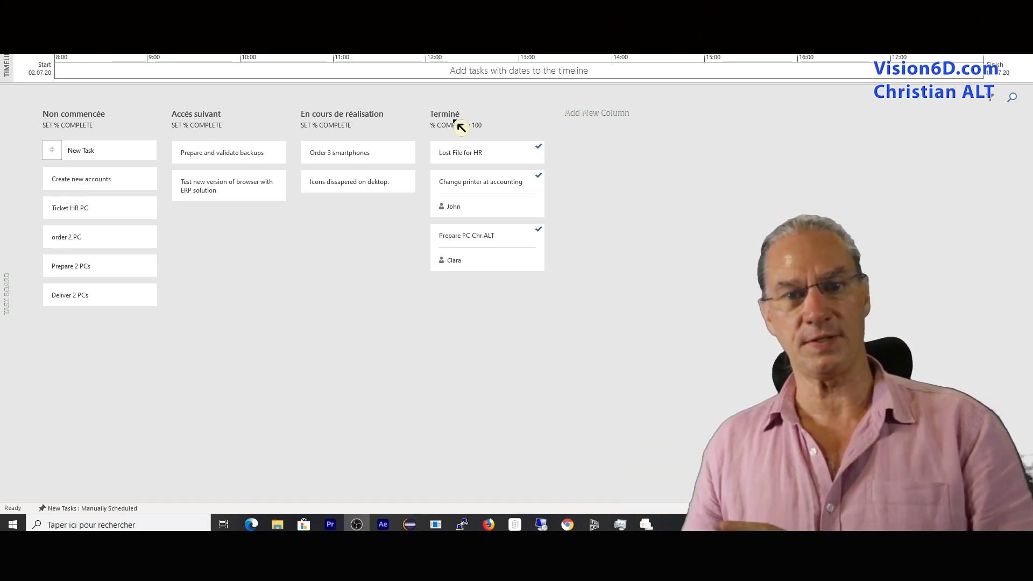
Rename the Terminé column to Test and set its percent complete to 80
right_click(455, 115)
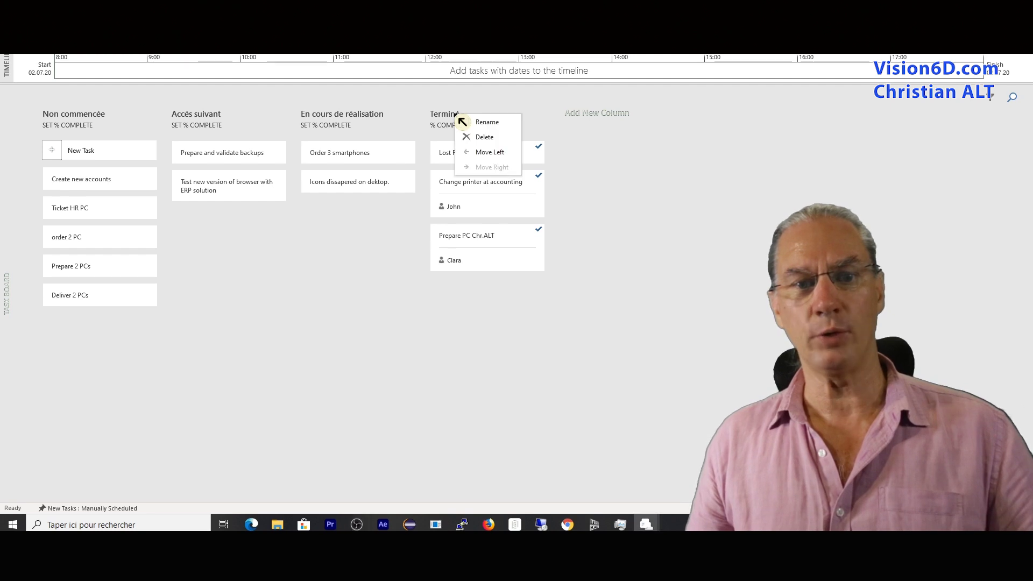
click(490, 123)
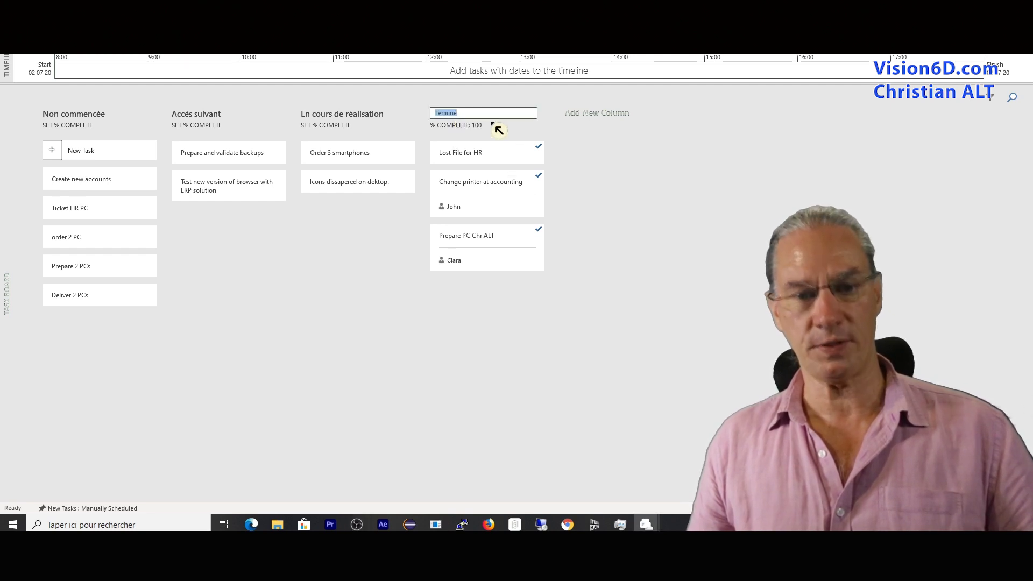
key(BackSpace)
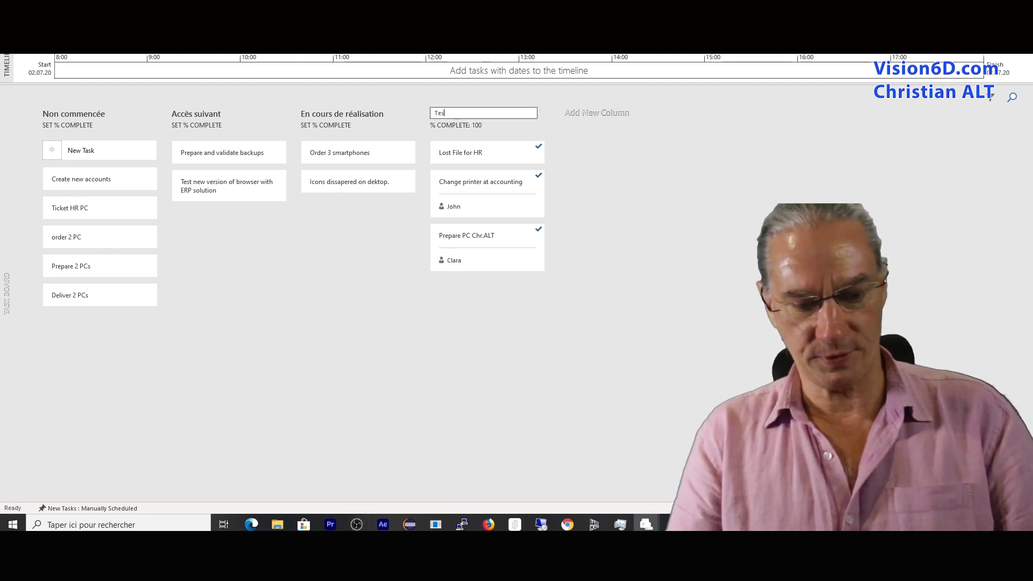
key(Return)
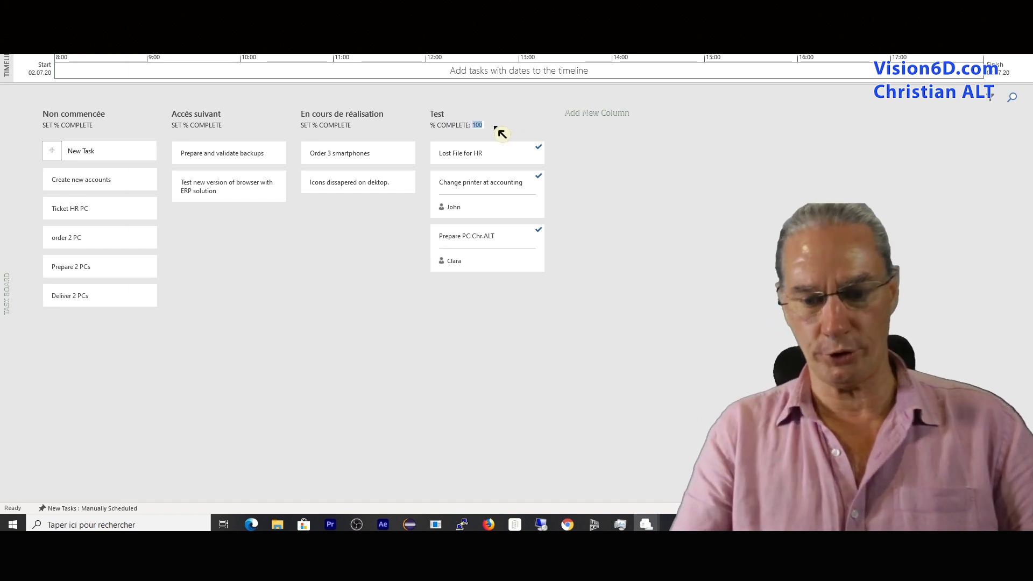
key(BackSpace)
text(80)
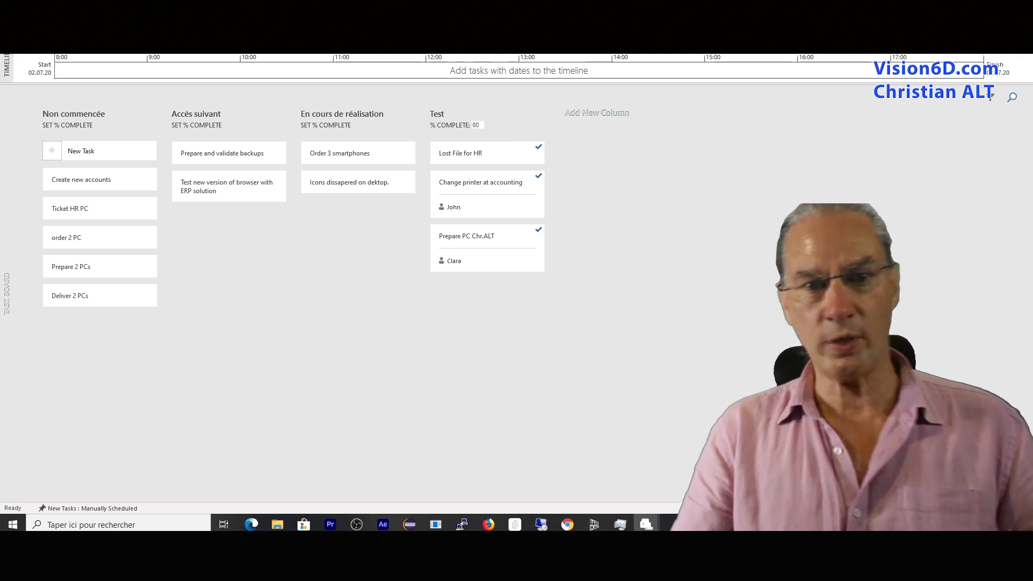
click(501, 134)
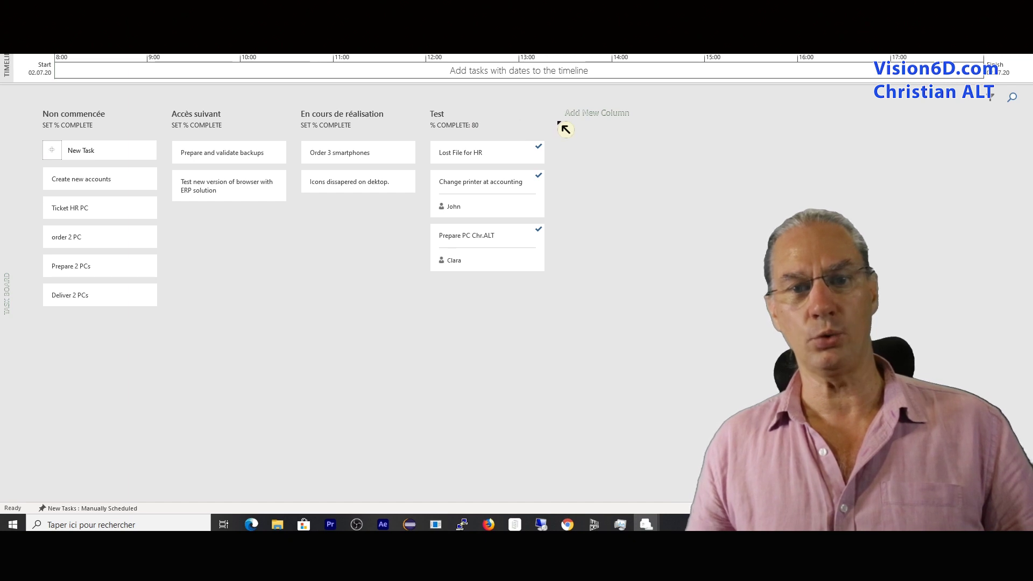
Add a Done column to the board and set it to count as 100% complete
click(594, 117)
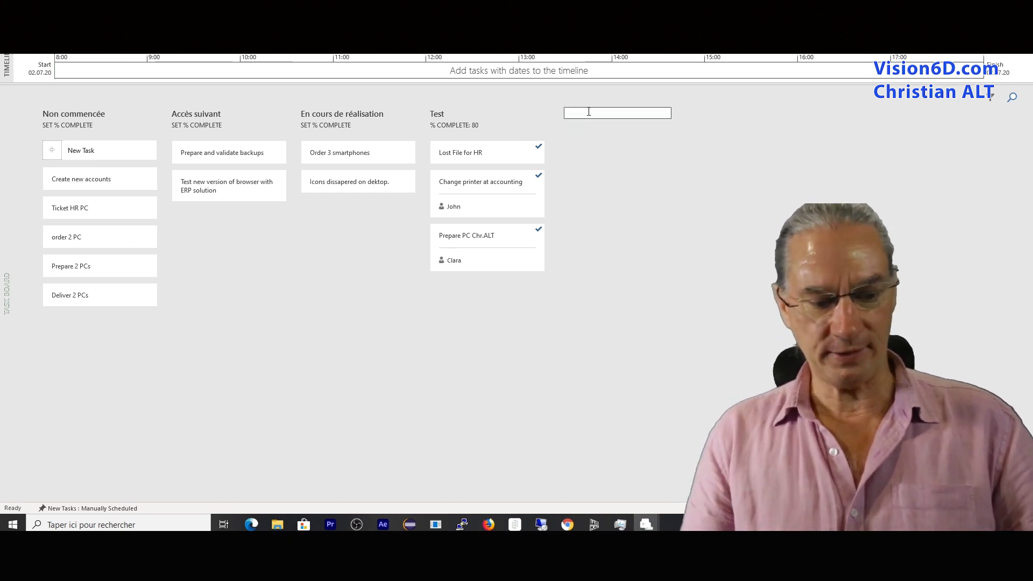
text(Done)
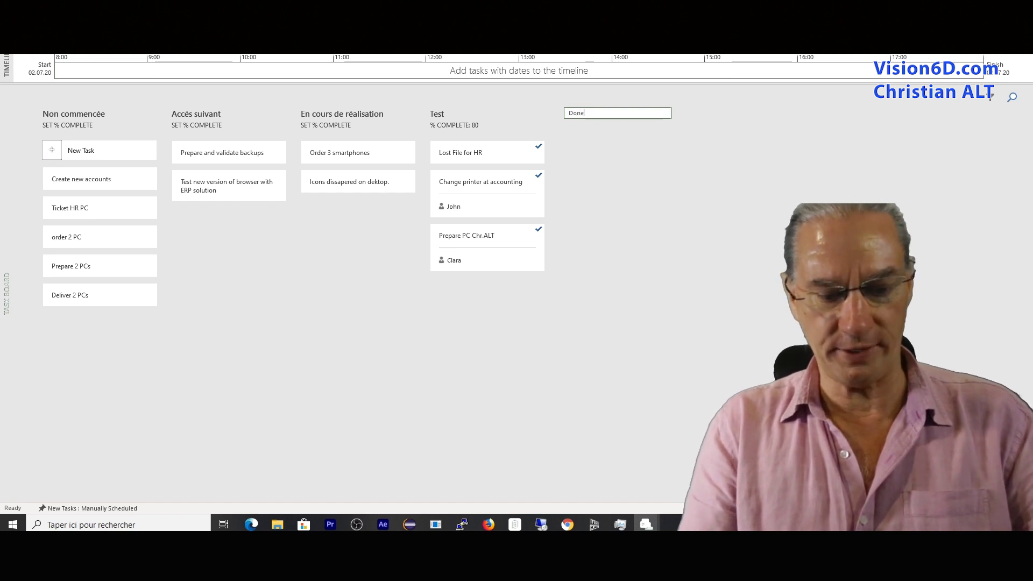
key(Return)
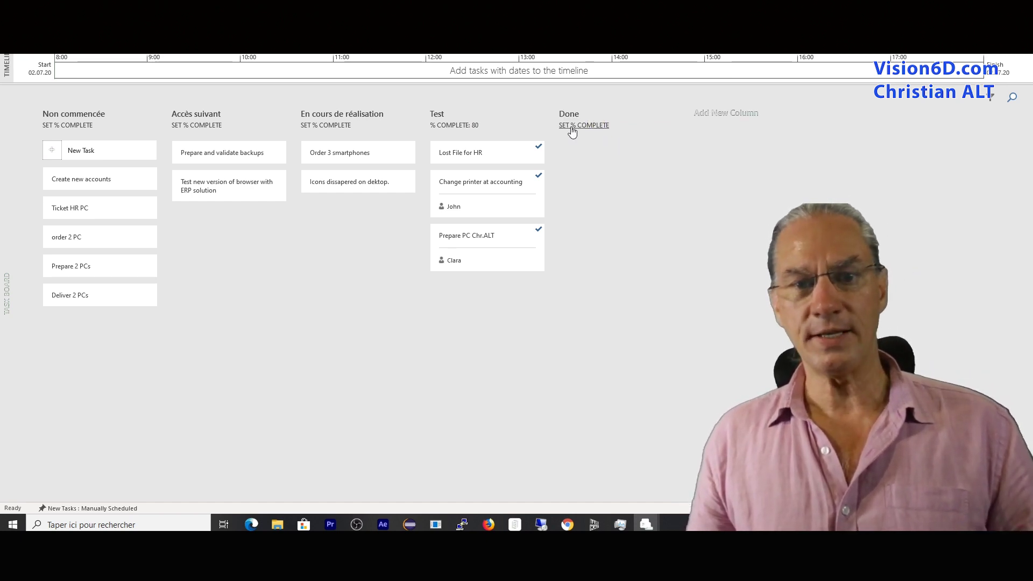
click(595, 126)
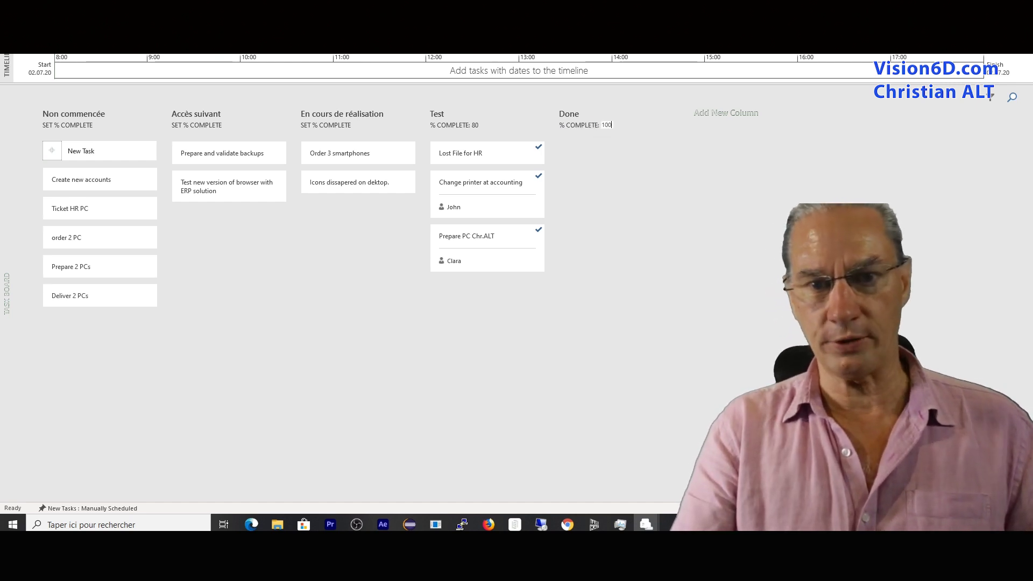
click(617, 147)
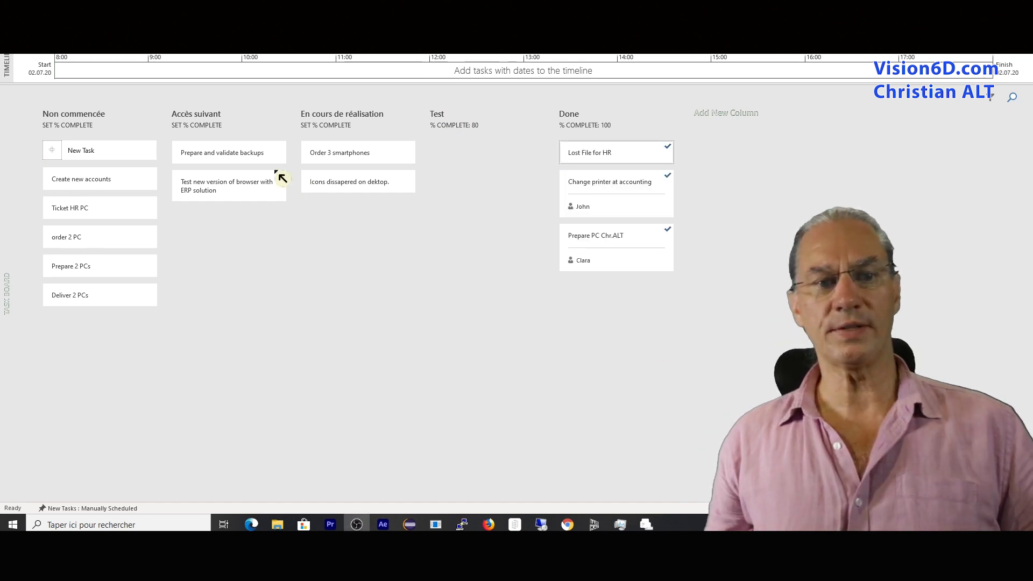
Move Order 3 smartphones into Done and advance the icons, browser, backups, HR PC and accounts cards
click(340, 161)
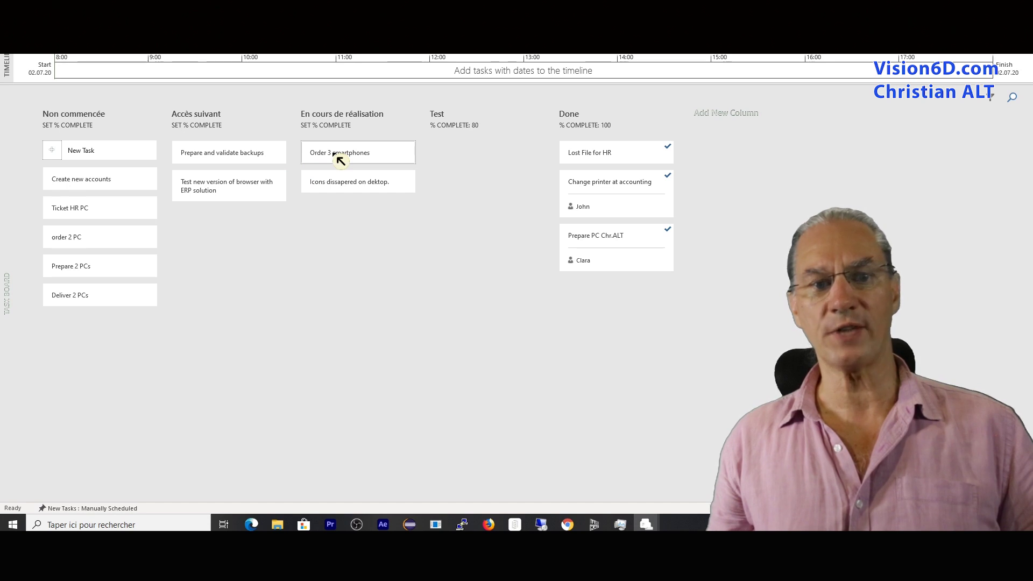
drag(340, 160, 593, 299)
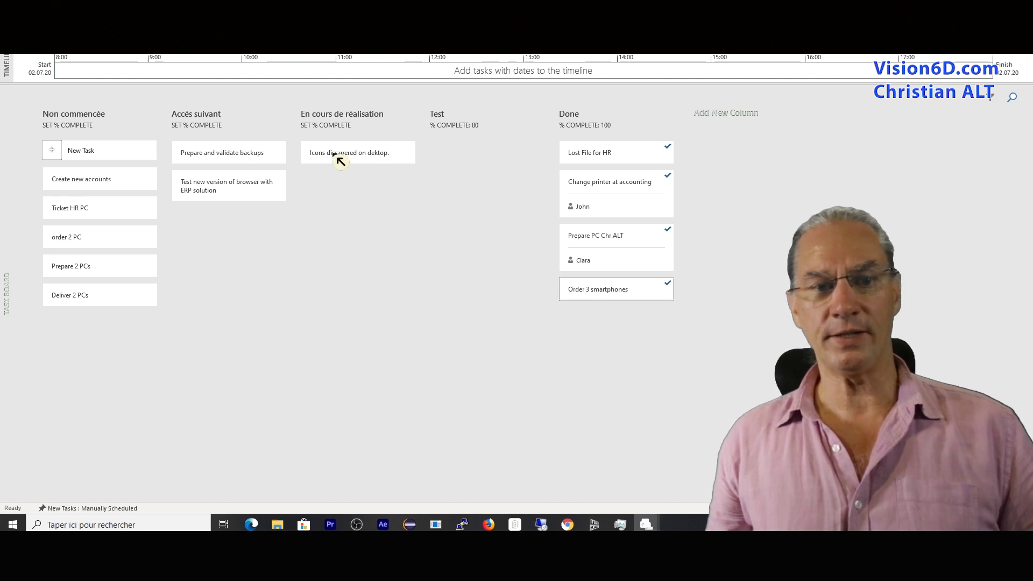
drag(341, 160, 460, 156)
drag(207, 196, 342, 198)
drag(211, 155, 343, 210)
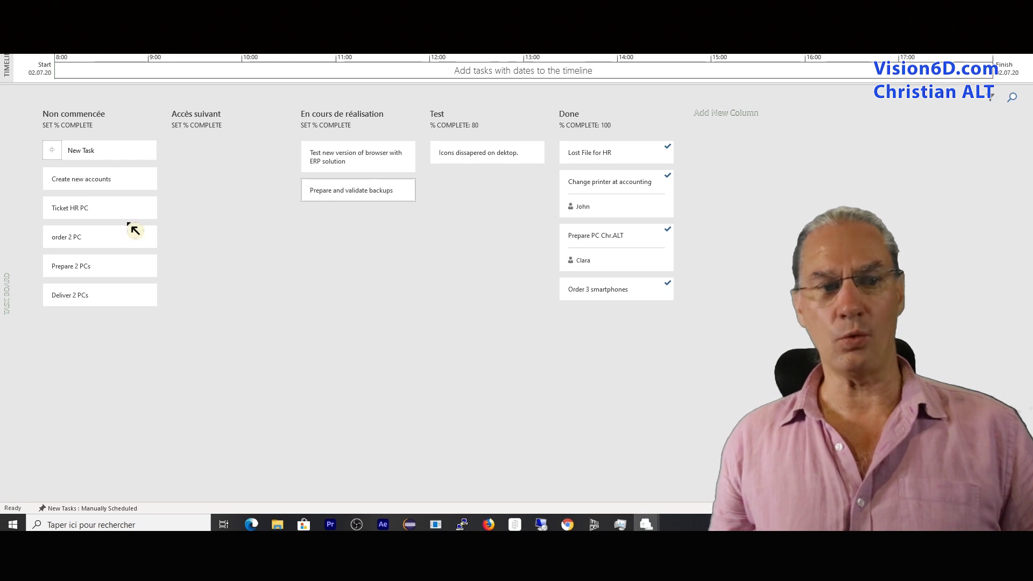
drag(104, 215, 199, 158)
drag(104, 178, 232, 185)
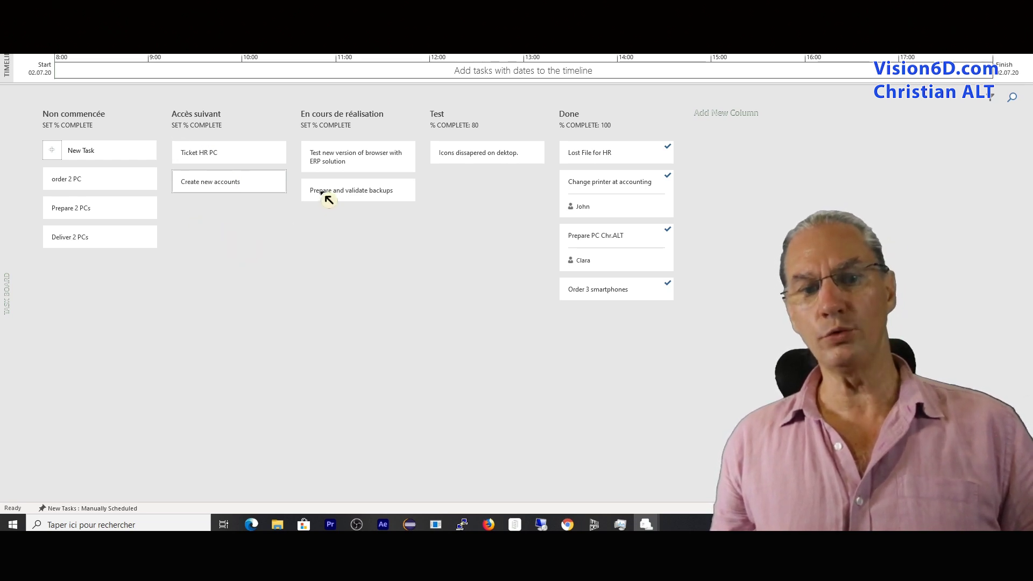
Place backups in Done, browser testing in Test, and Create new accounts and Ticket HR PC in En cours
drag(325, 194, 608, 323)
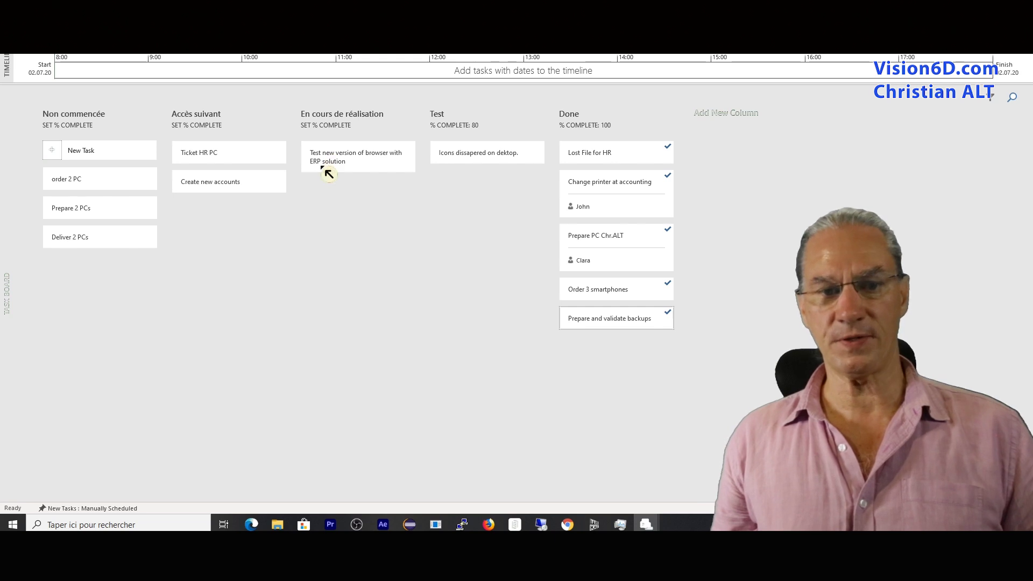
drag(345, 165, 464, 198)
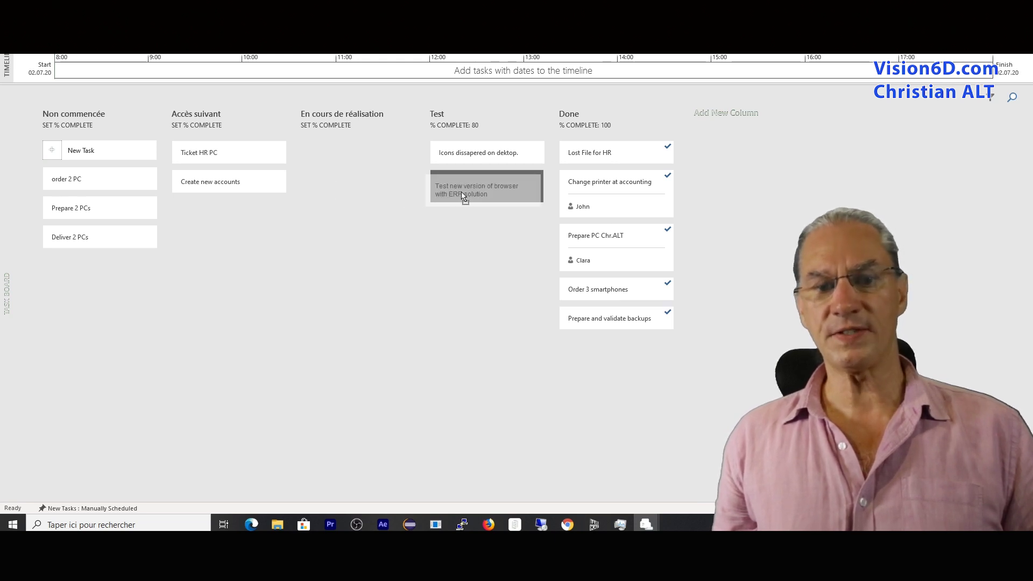
drag(462, 195, 463, 215)
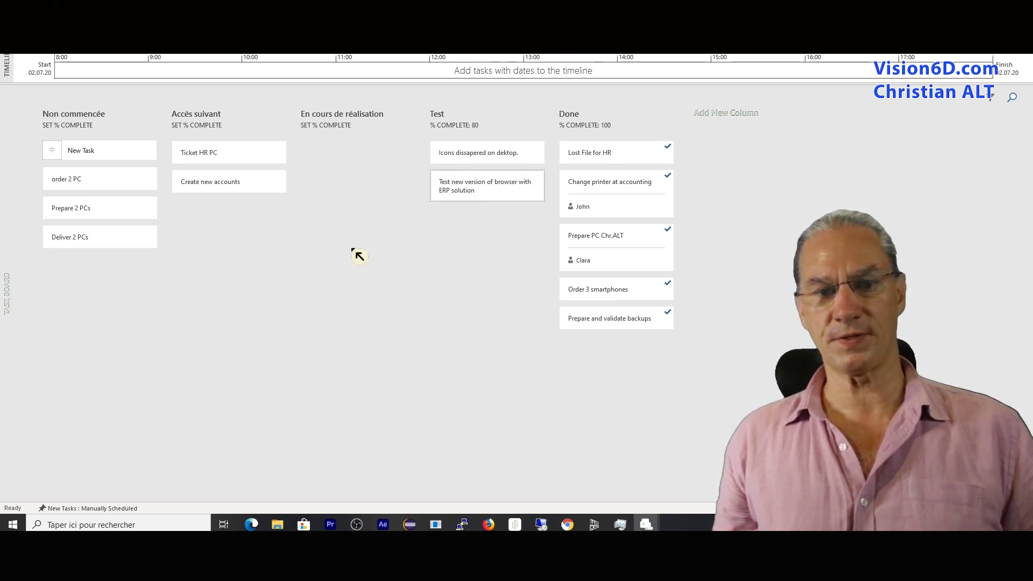
drag(233, 185, 357, 185)
drag(238, 163, 358, 194)
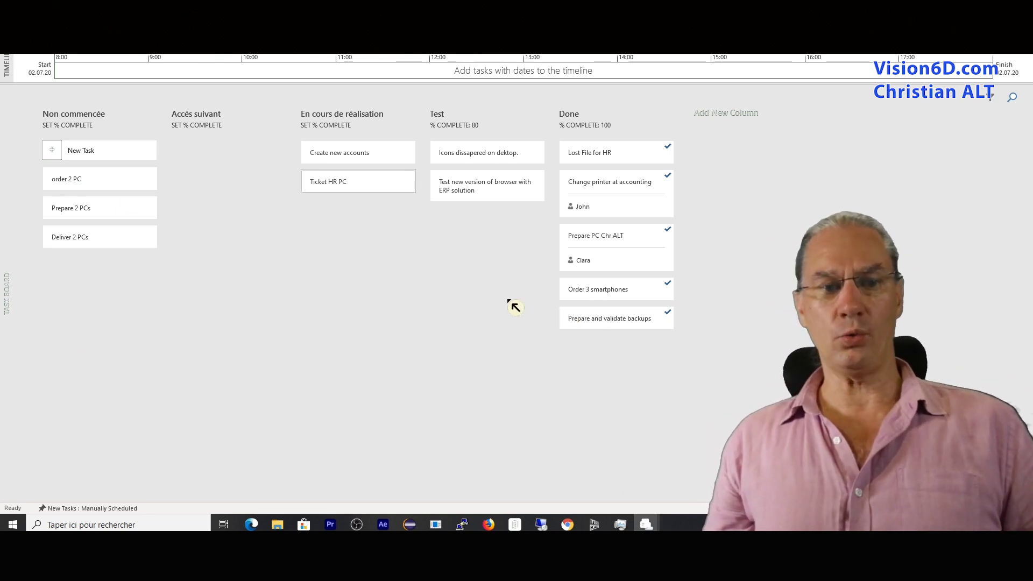
Drag the Create new accounts card across the board into the Done column
click(359, 159)
drag(359, 159, 617, 362)
drag(617, 362, 617, 362)
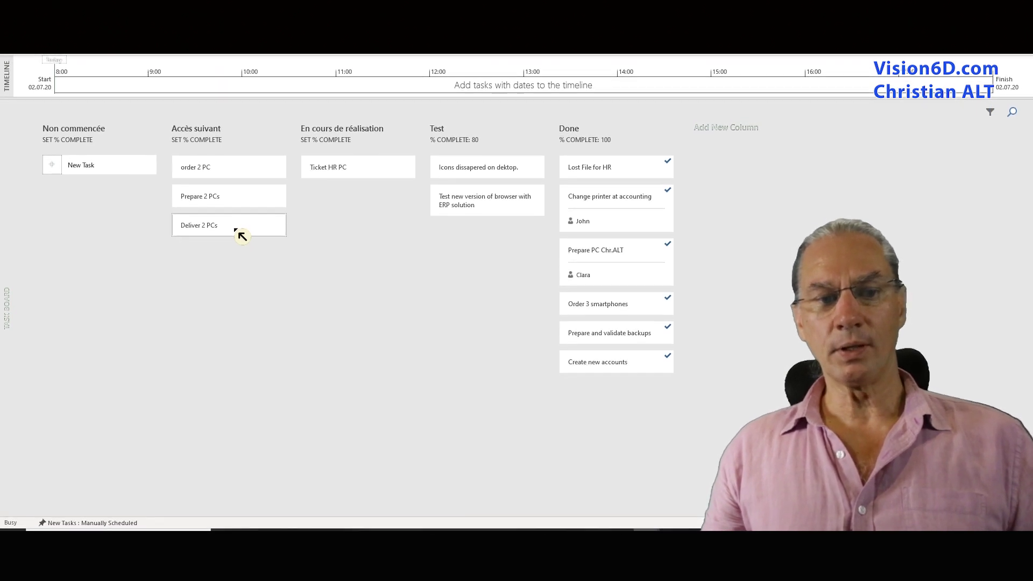
Give Deliver 2 PCs a 20 July 2020 finish date and display it on the timeline
double_click(235, 221)
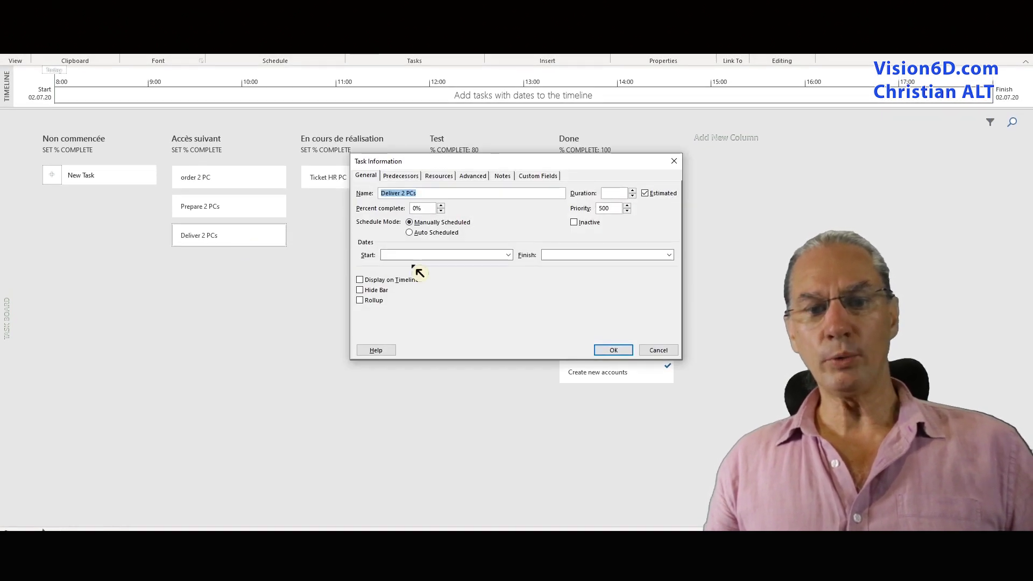
click(668, 255)
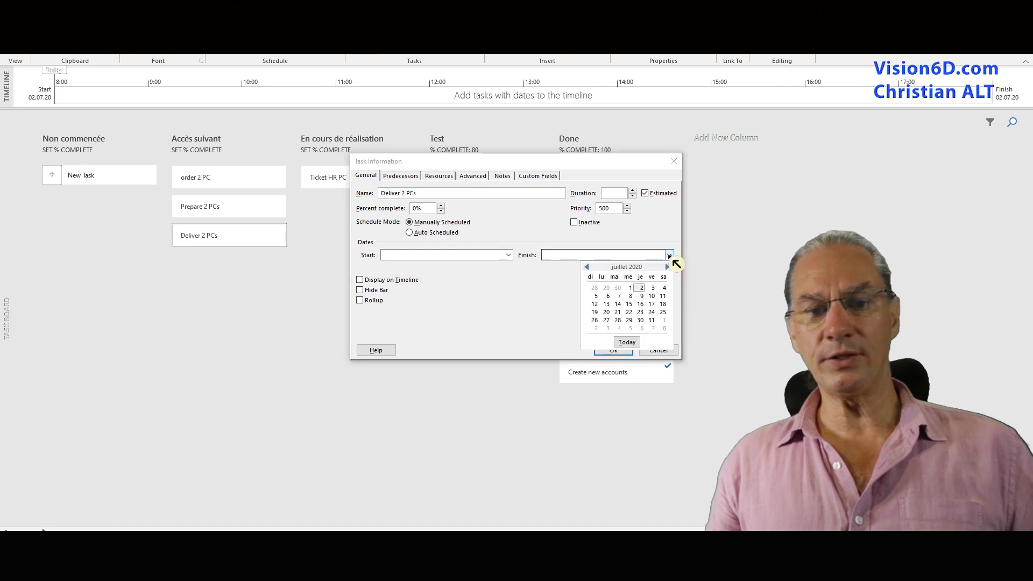
click(606, 313)
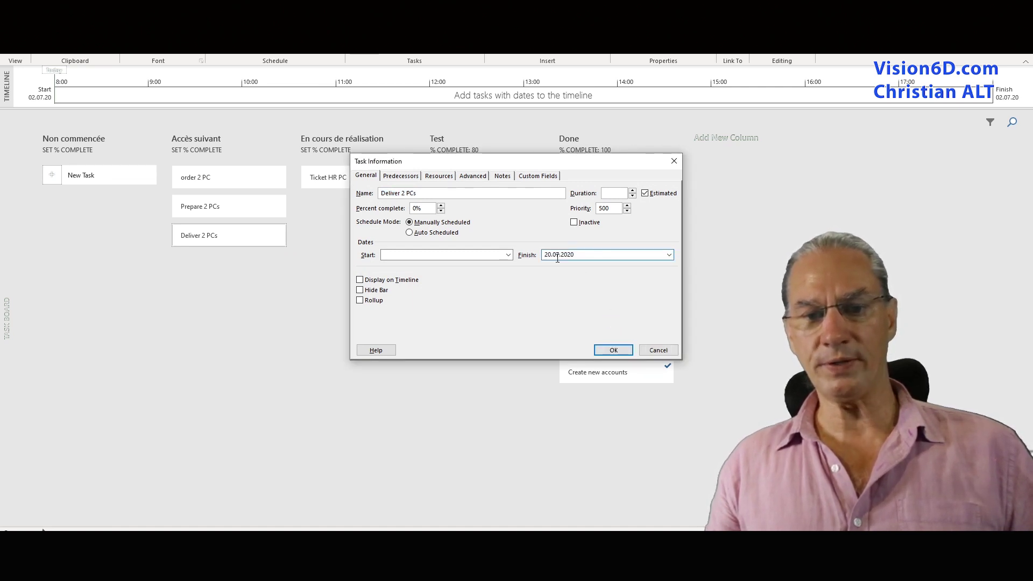
click(366, 282)
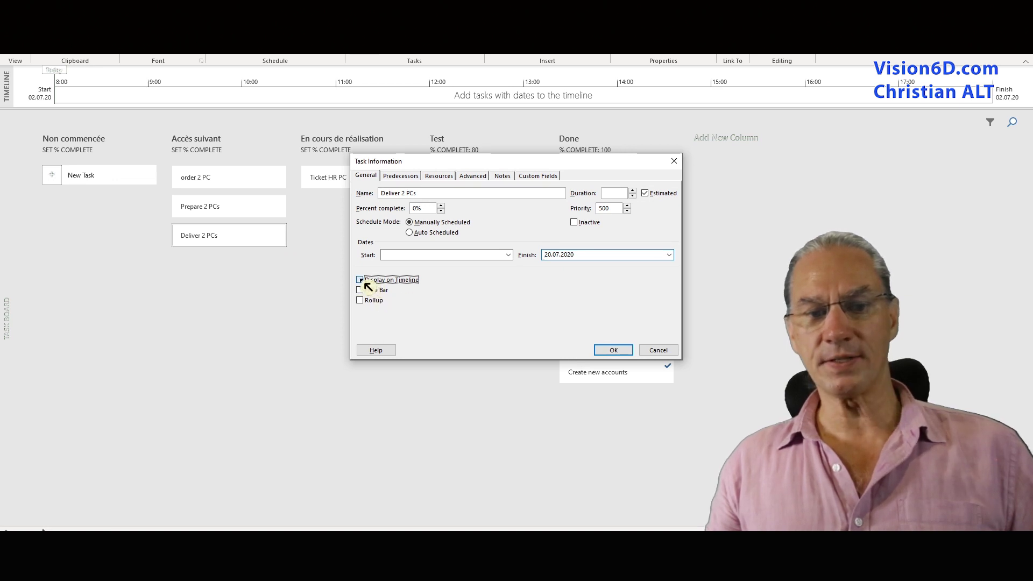
click(612, 352)
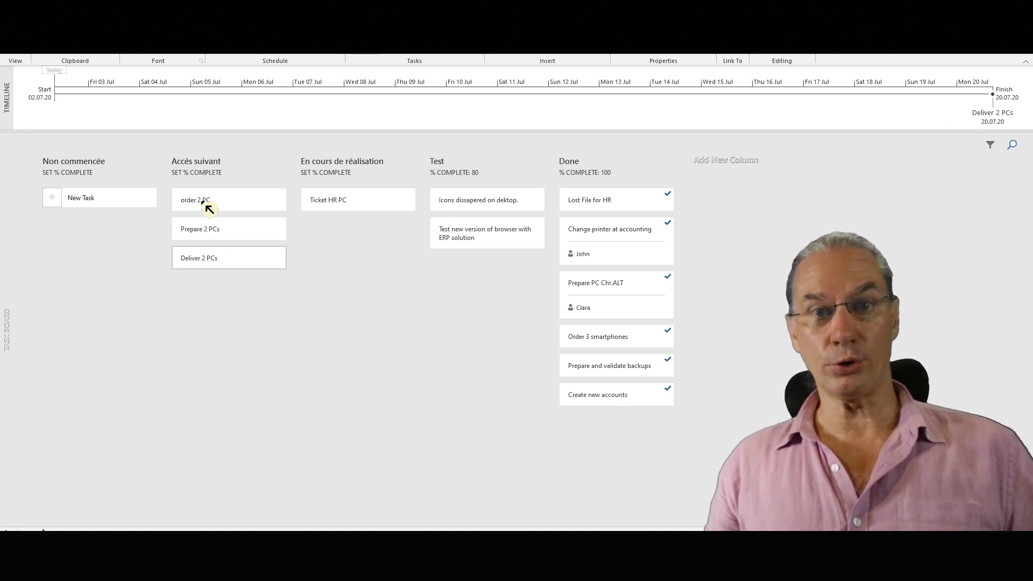
Set order 2 PC to finish on 3 July 2020 and display it on the timeline
click(207, 207)
double_click(207, 206)
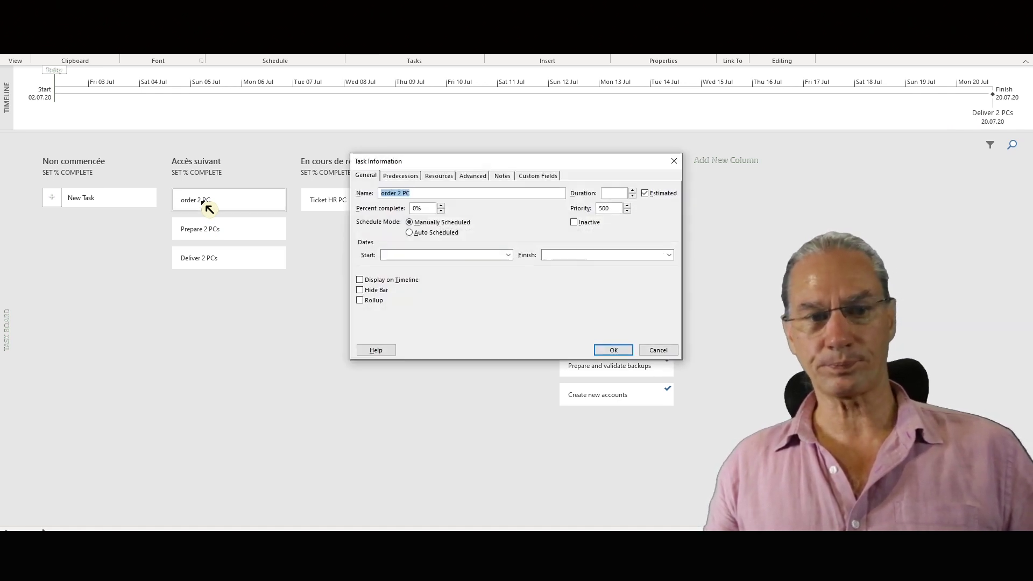
click(592, 254)
click(669, 257)
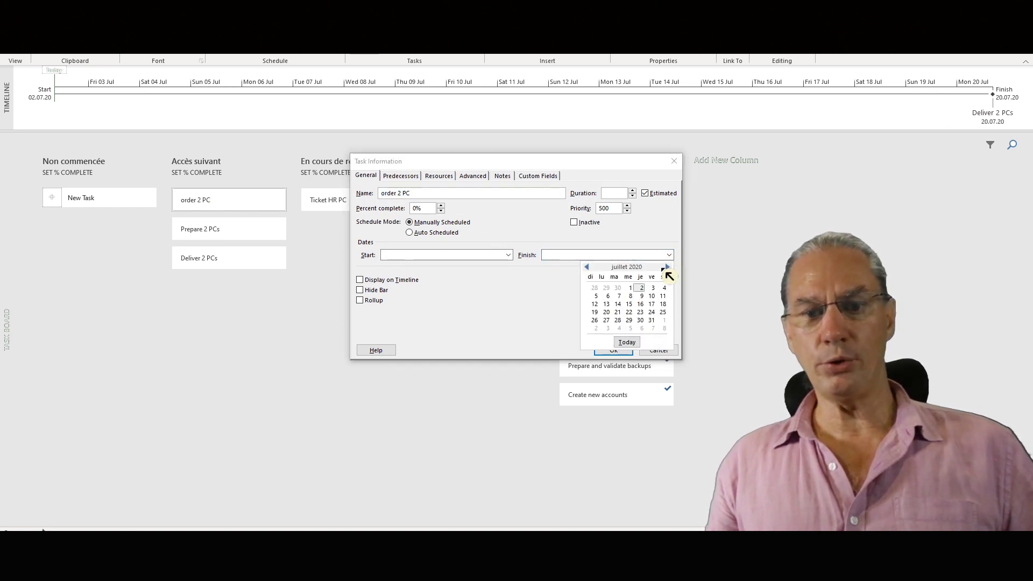
click(653, 289)
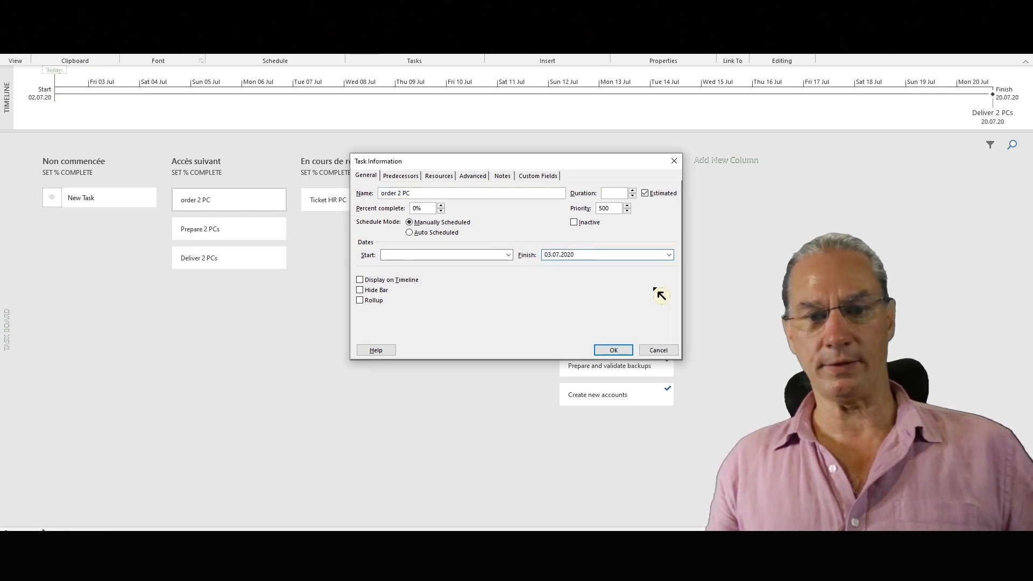
click(360, 281)
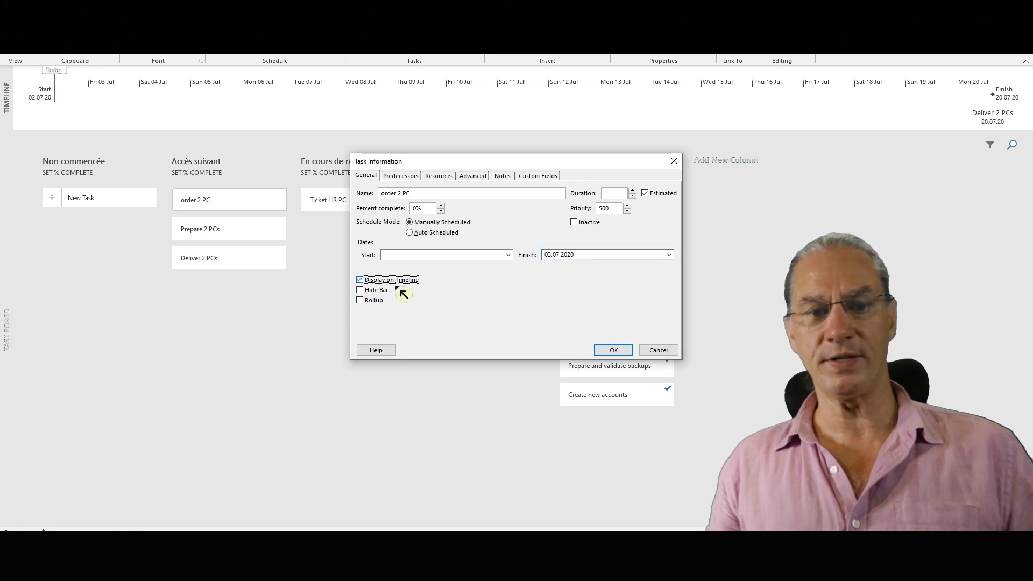
click(613, 351)
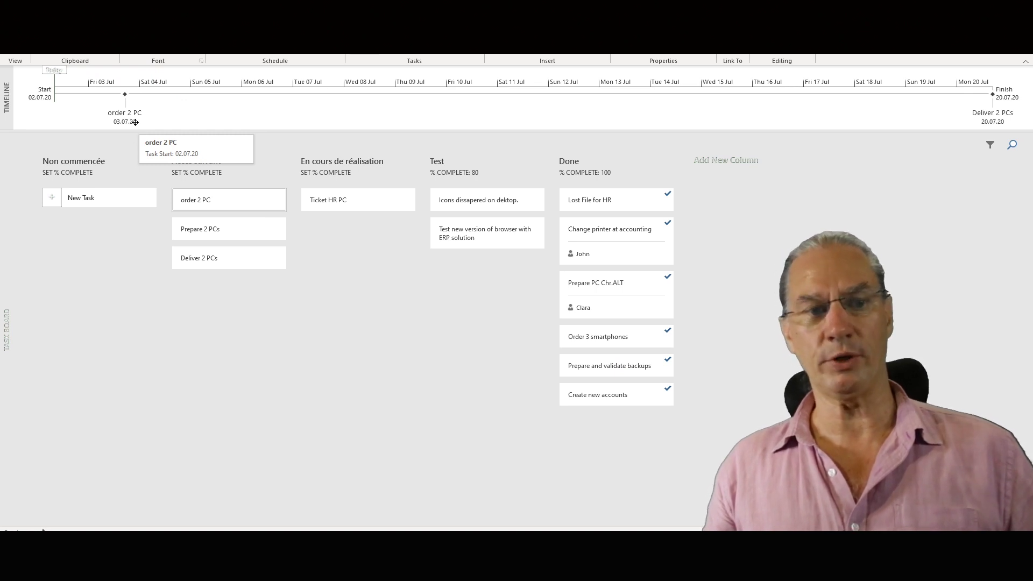
click(212, 238)
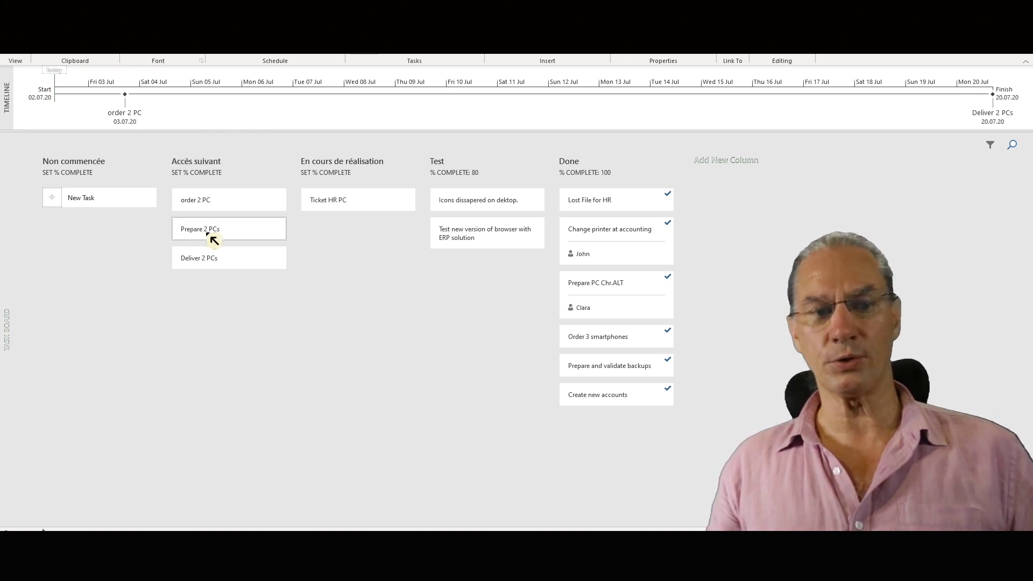
Set Prepare 2 PCs to finish on 16 July 2020 and display it on the timeline
double_click(211, 238)
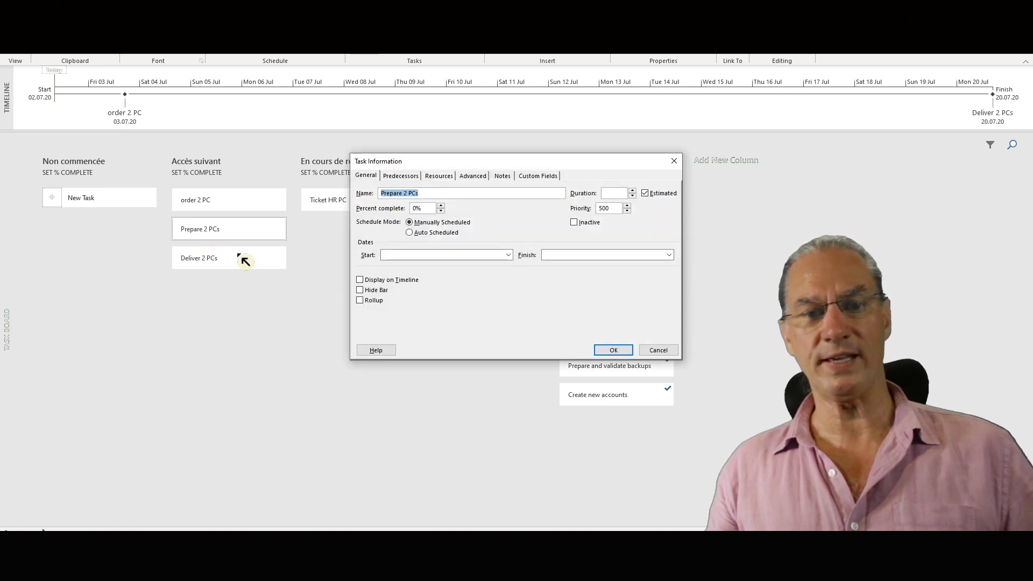
click(669, 256)
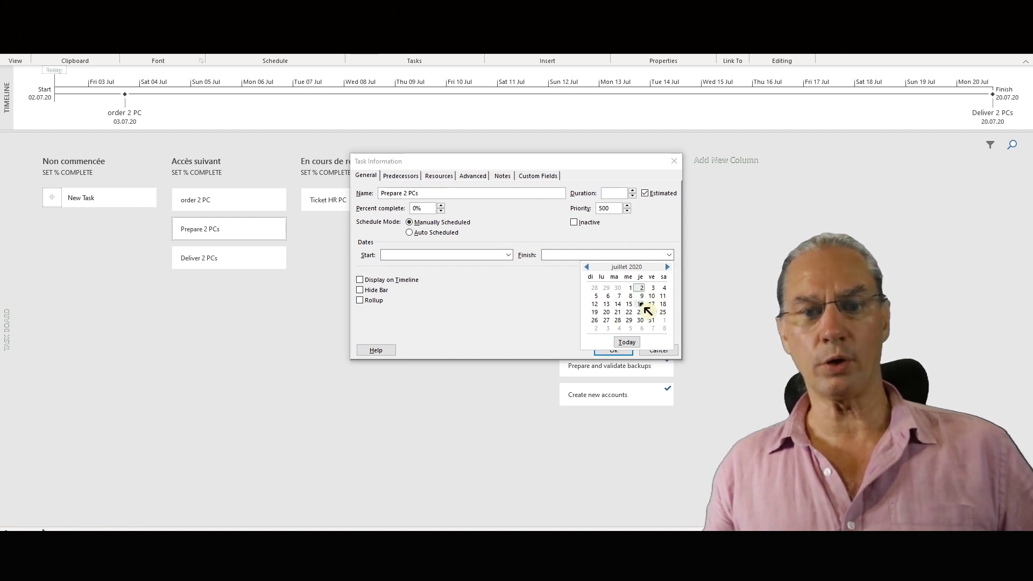
click(640, 304)
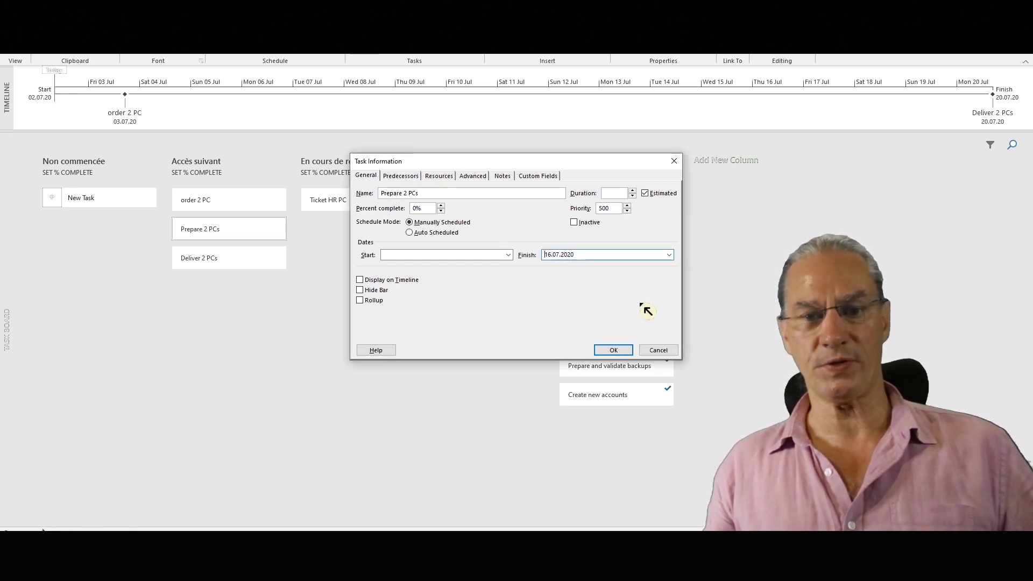
click(360, 280)
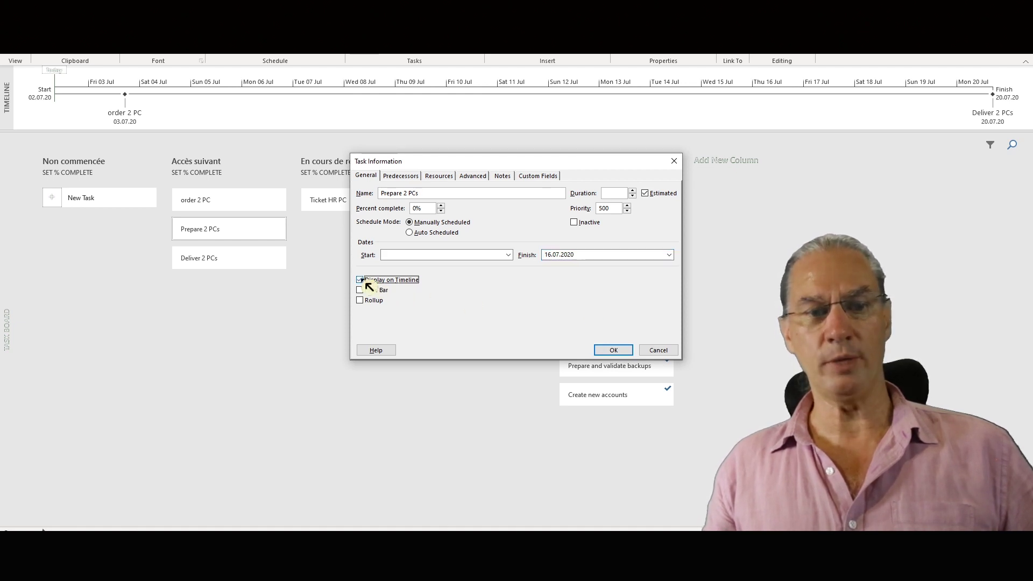
click(614, 350)
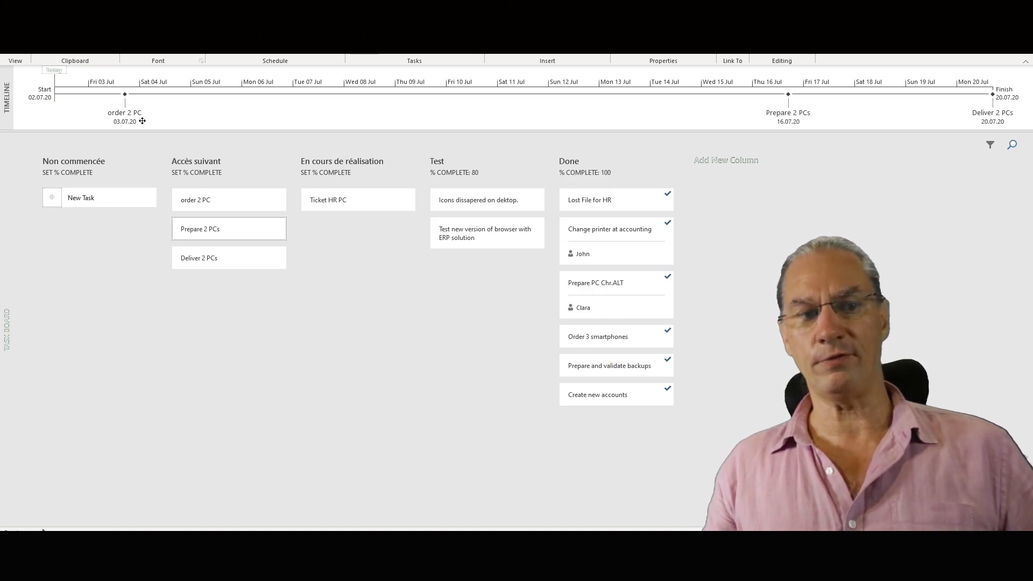
mouse_move(142, 121)
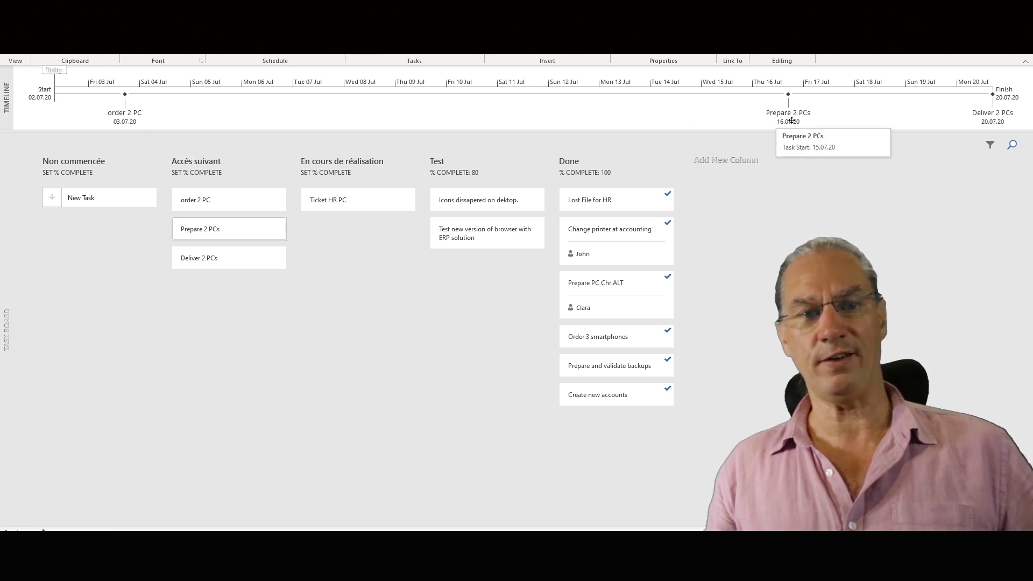
mouse_move(791, 122)
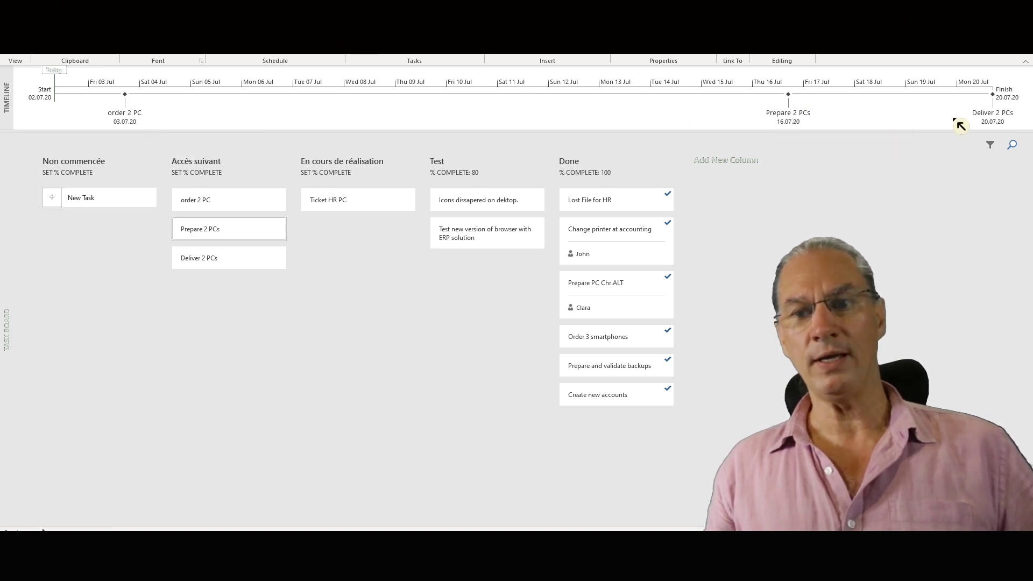